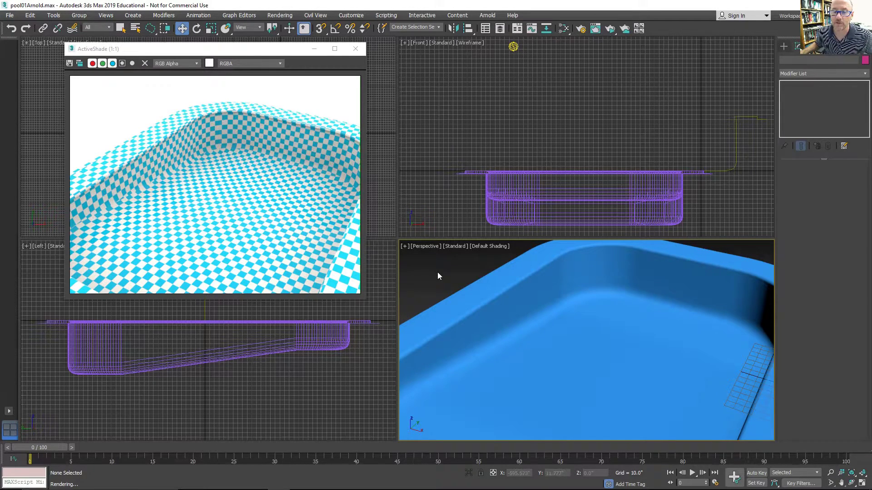
Select the Pool object, undoing a stray pick of the Line shape in Front.
{"action": "left_click", "coordinate": [533, 304]}
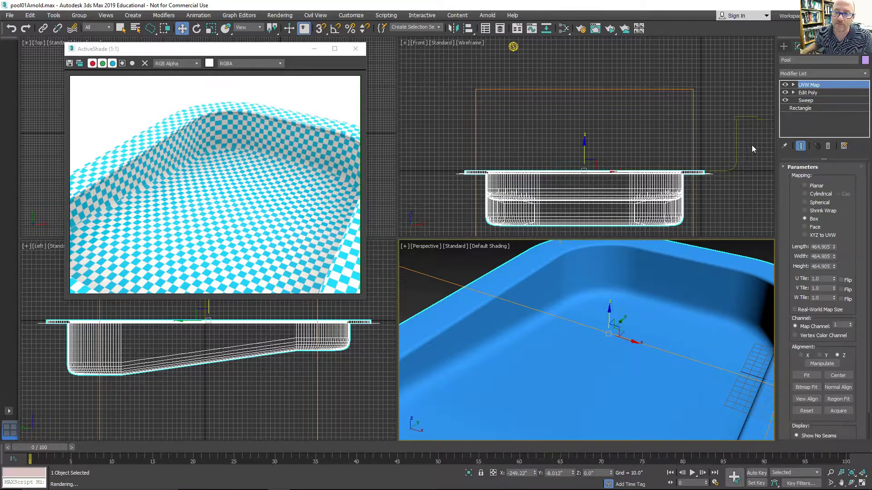
{"action": "left_click", "coordinate": [736, 147]}
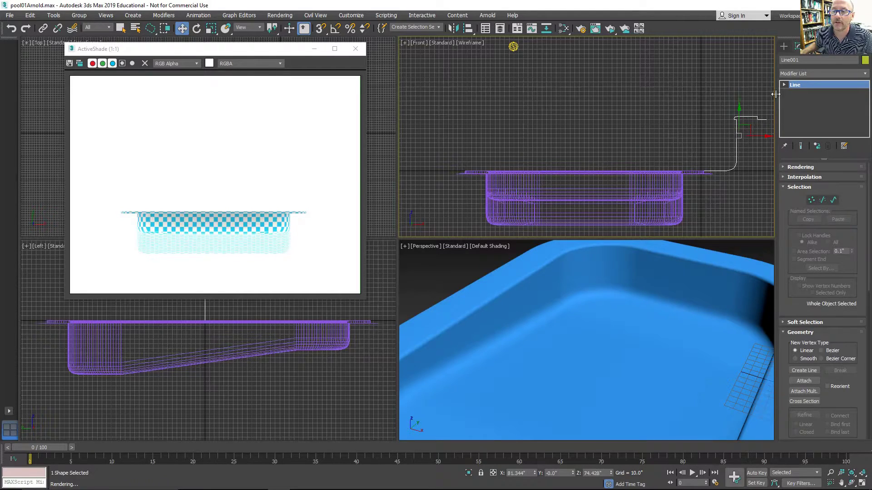
{"action": "key", "text": "ctrl+z"}
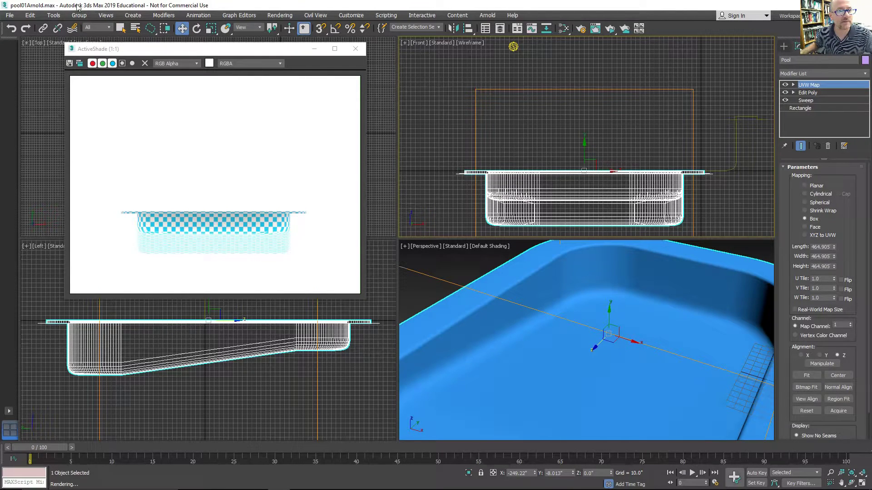
Clone the pool as a copy named Pool001.
{"action": "left_click", "coordinate": [31, 15]}
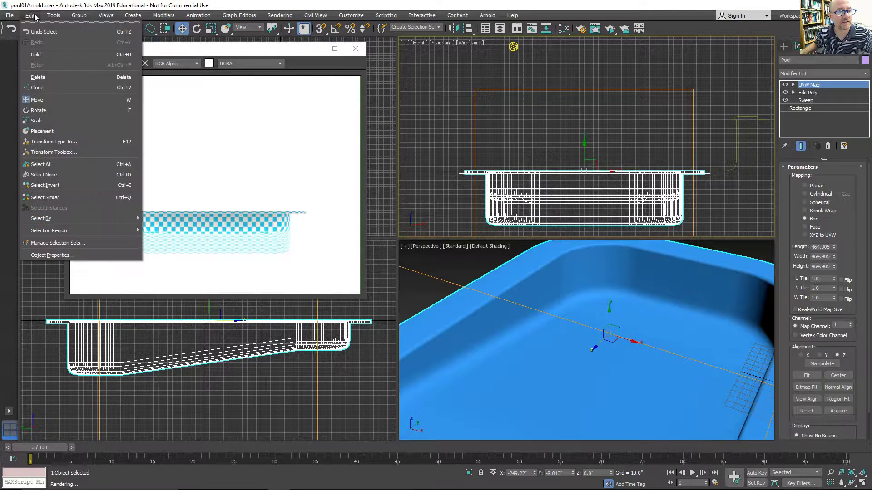
{"action": "left_click", "coordinate": [72, 86]}
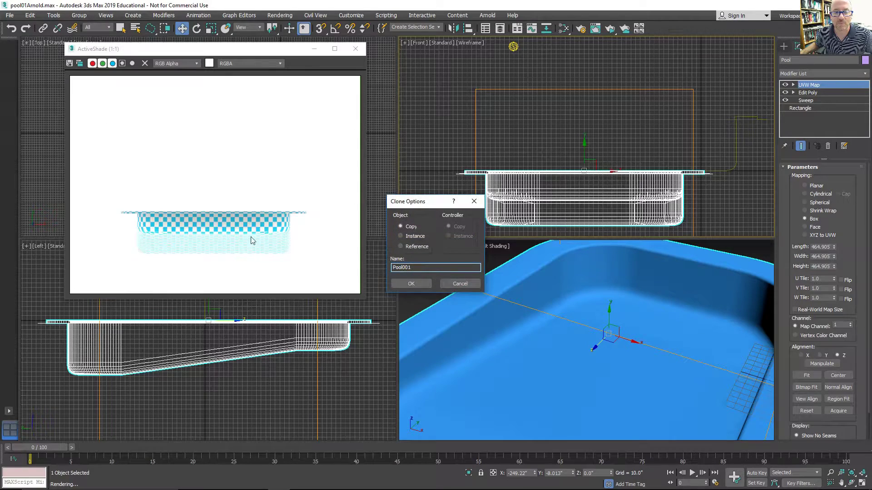
{"action": "left_click", "coordinate": [411, 283]}
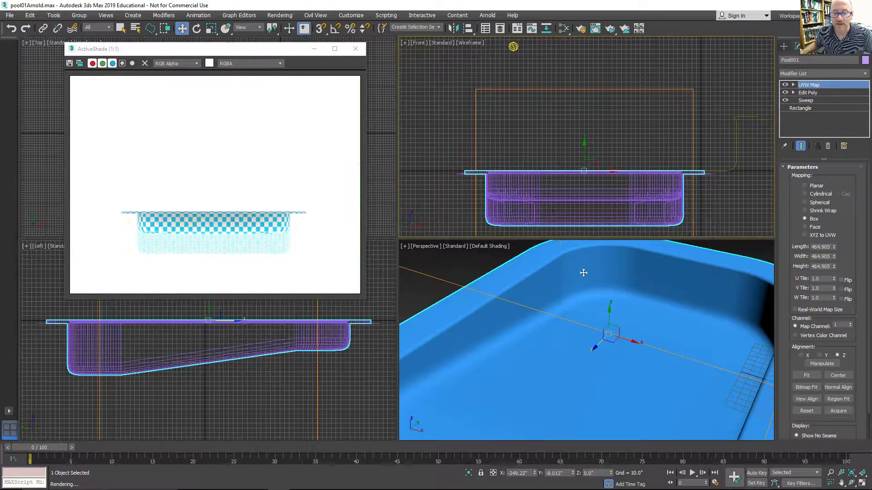
{"action": "left_click", "coordinate": [598, 323]}
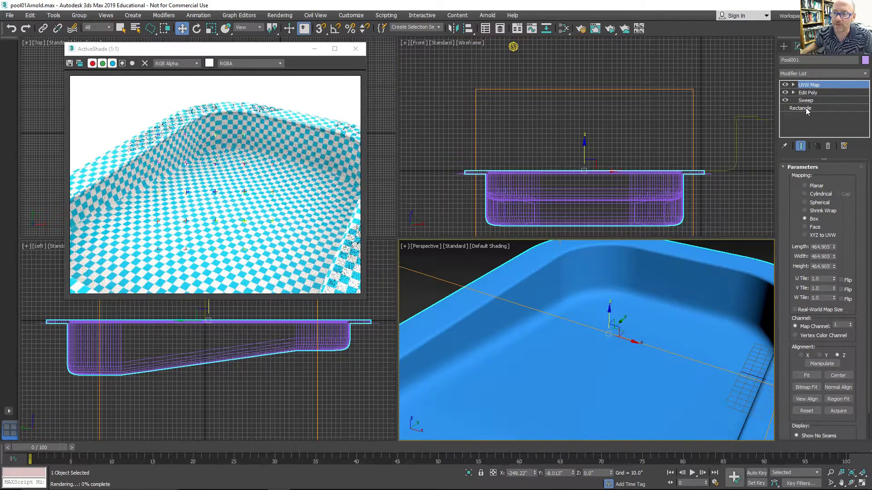
Strip the copy's modifiers down to its Rectangle and rename it PoolWater.
{"action": "left_click", "coordinate": [827, 146]}
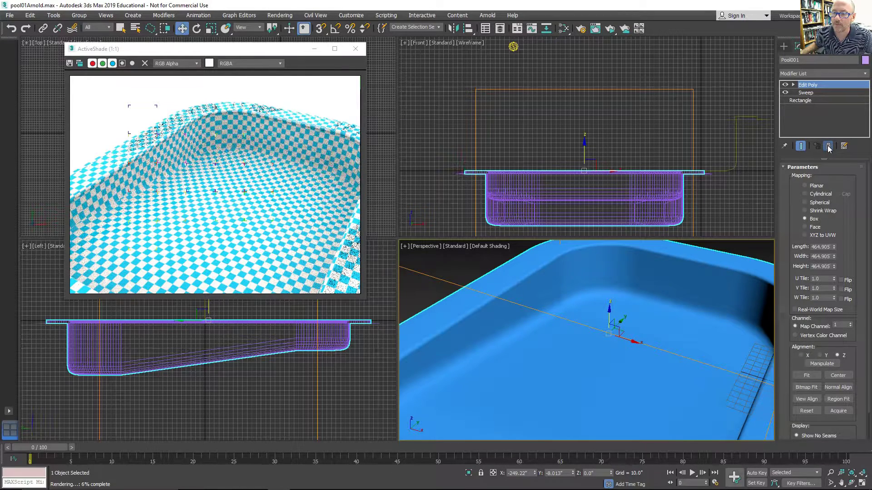
{"action": "left_click", "coordinate": [827, 85]}
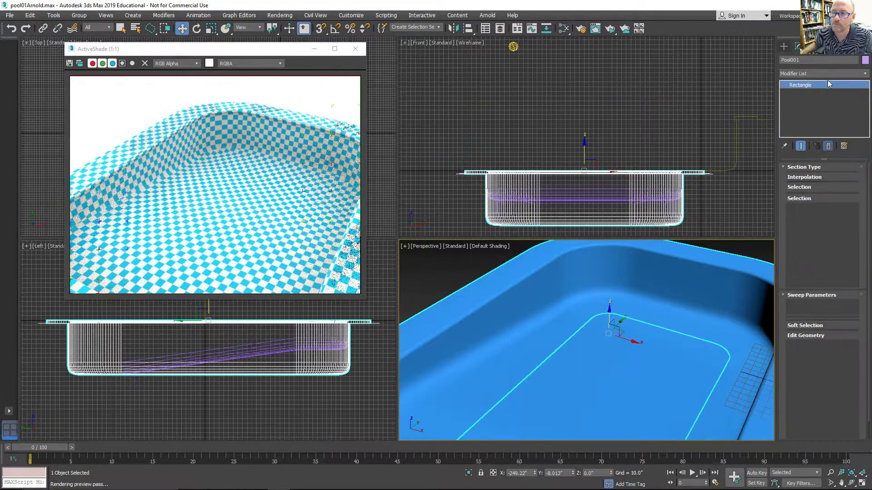
{"action": "double_click", "coordinate": [804, 60]}
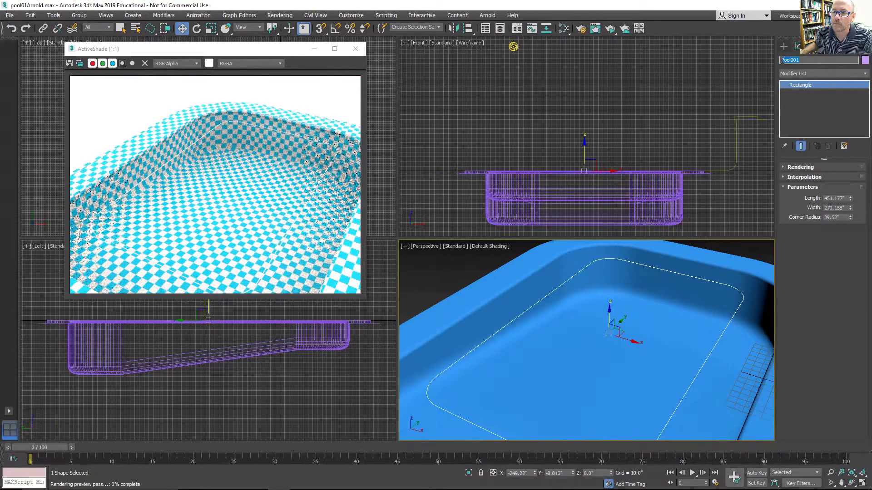
{"action": "type", "text": "Pool"}
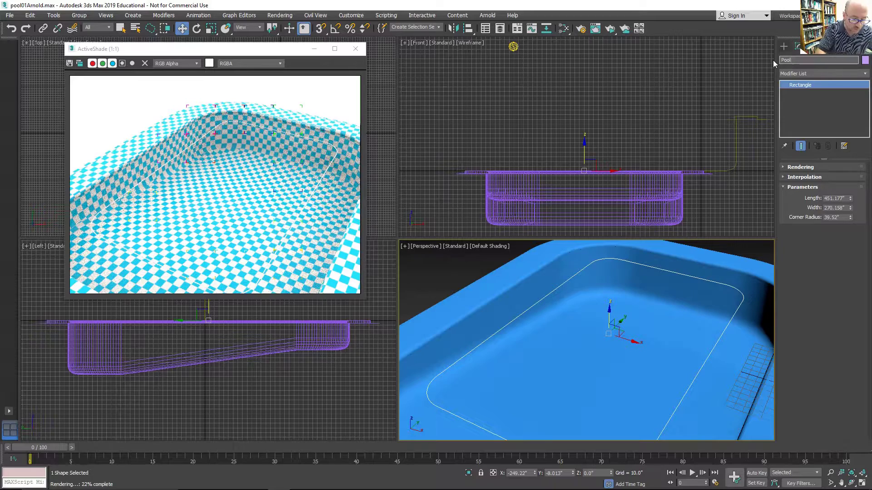
{"action": "type", "text": "Wt"}
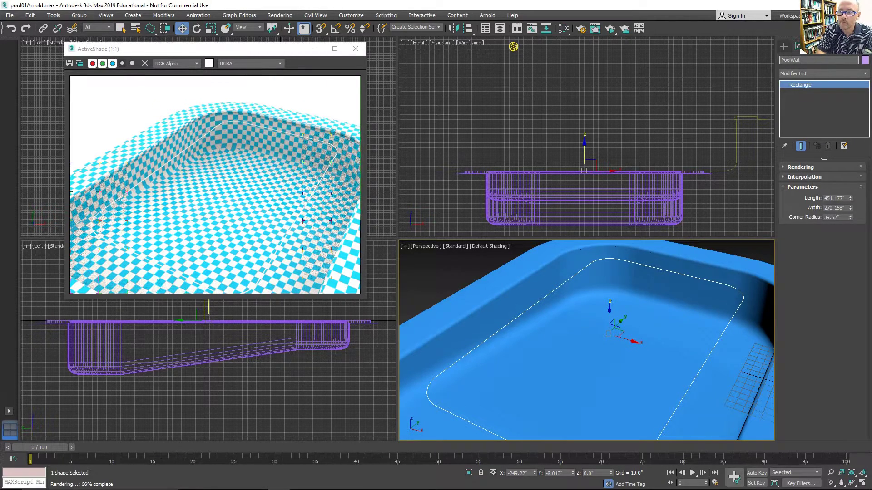
{"action": "key", "text": "BackSpace"}
{"action": "type", "text": "ater"}
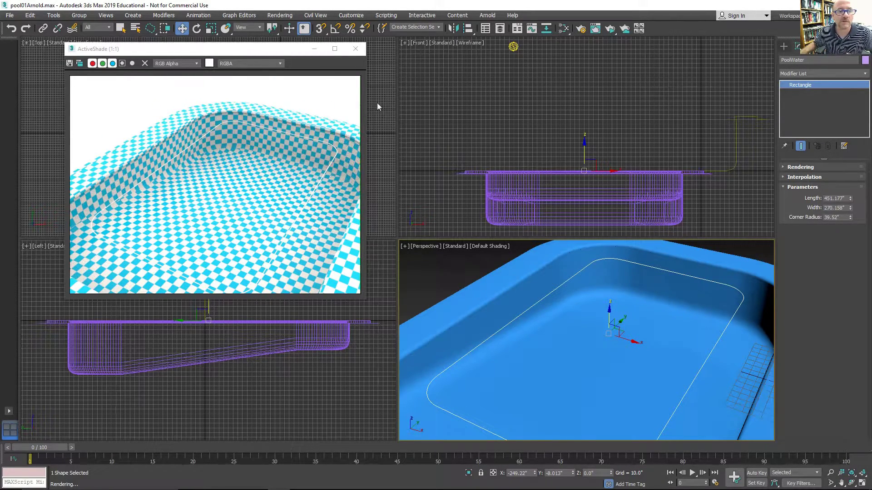
{"action": "left_click", "coordinate": [313, 49]}
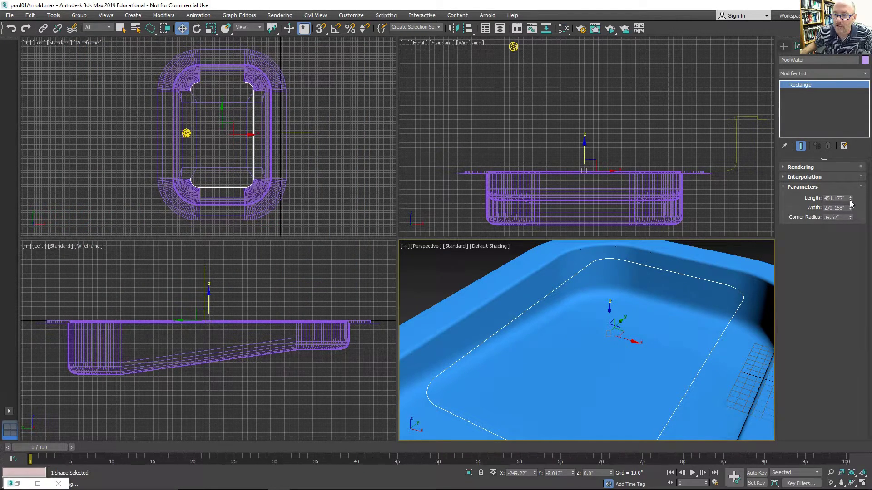
Resize PoolWater to 618.243 × 446.733 with 112.237 corner radius and lower it on Z.
{"action": "left_click_drag", "start_coordinate": [850, 198], "coordinate": [854, 182]}
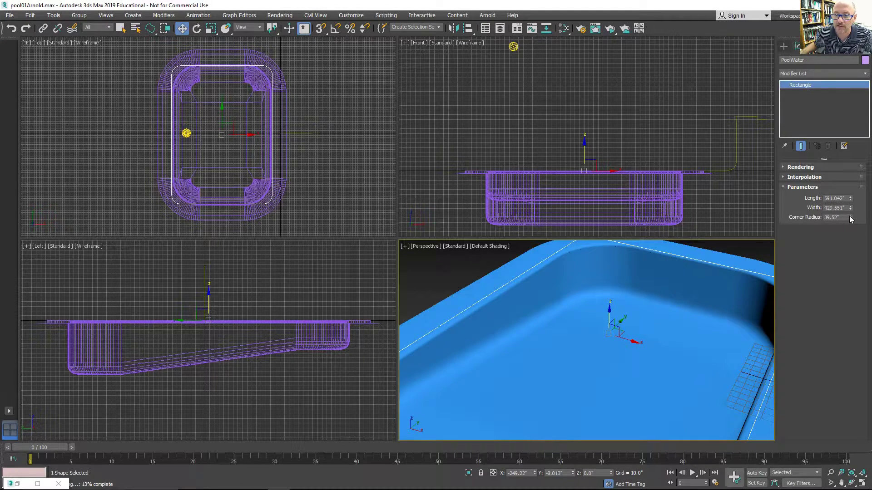
{"action": "left_click_drag", "start_coordinate": [851, 218], "coordinate": [841, 133]}
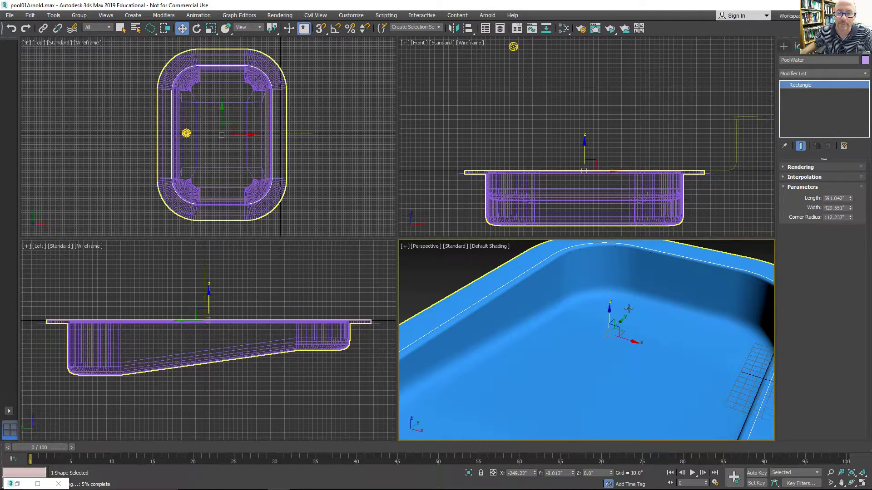
{"action": "left_click_drag", "start_coordinate": [609, 311], "coordinate": [610, 321]}
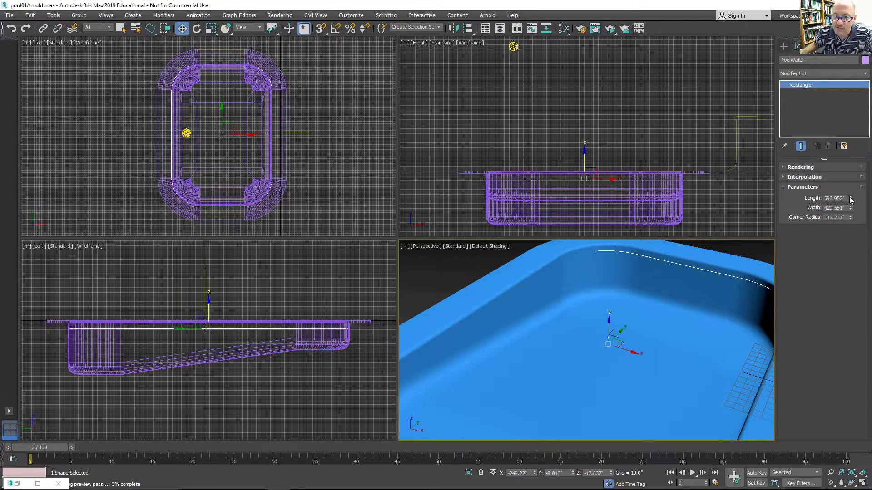
{"action": "left_click_drag", "start_coordinate": [851, 199], "coordinate": [850, 207]}
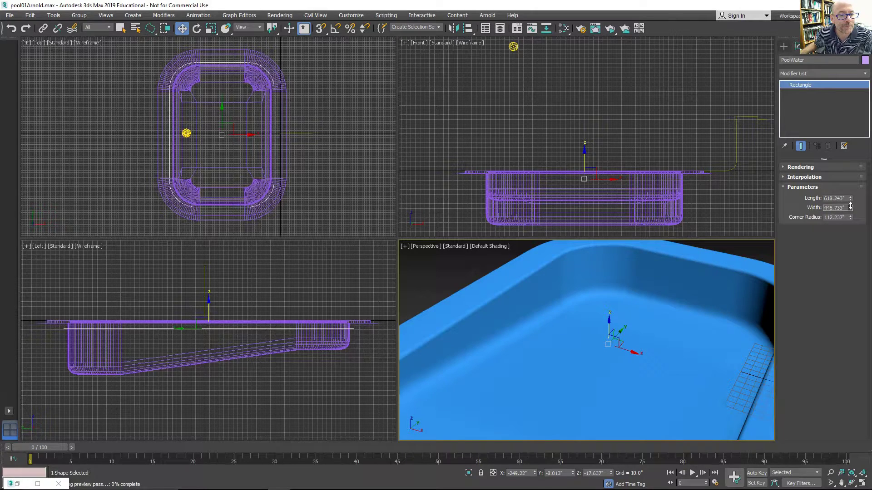
Apply a Garment Maker modifier to PoolWater with density 0.05.
{"action": "left_click", "coordinate": [866, 76]}
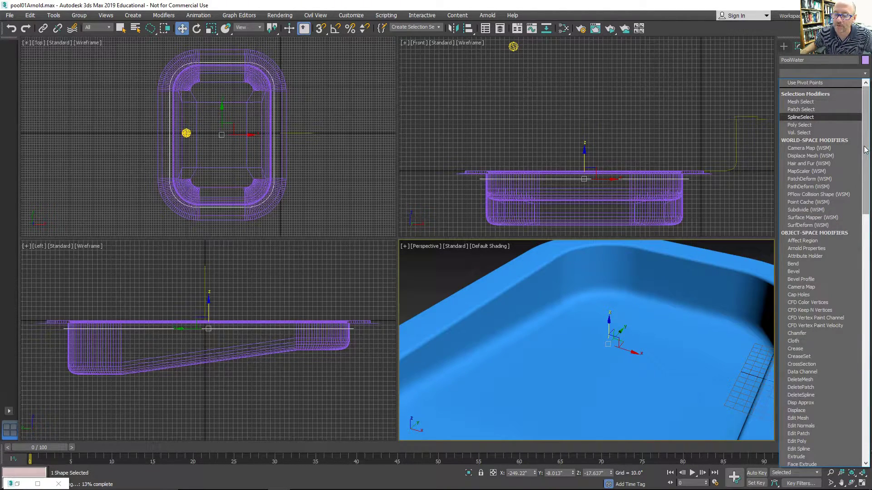
{"action": "scroll", "coordinate": [807, 300], "scroll_direction": "down", "scroll_amount": 12}
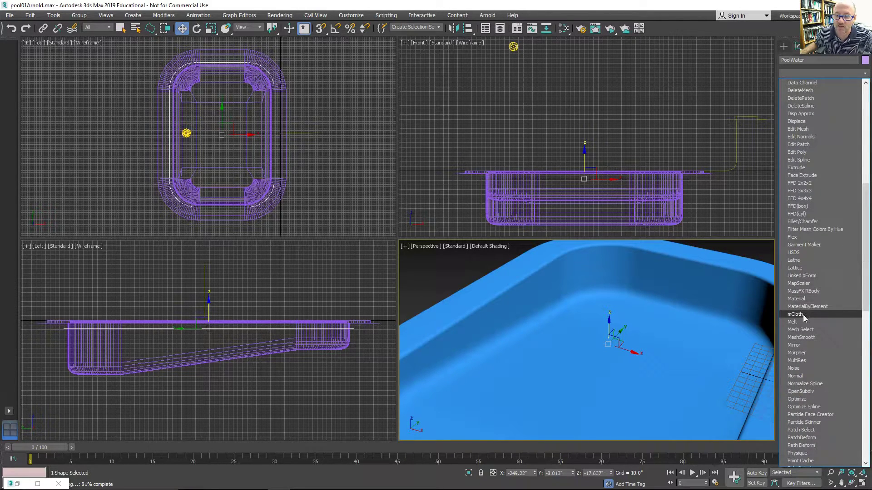
{"action": "left_click", "coordinate": [800, 244]}
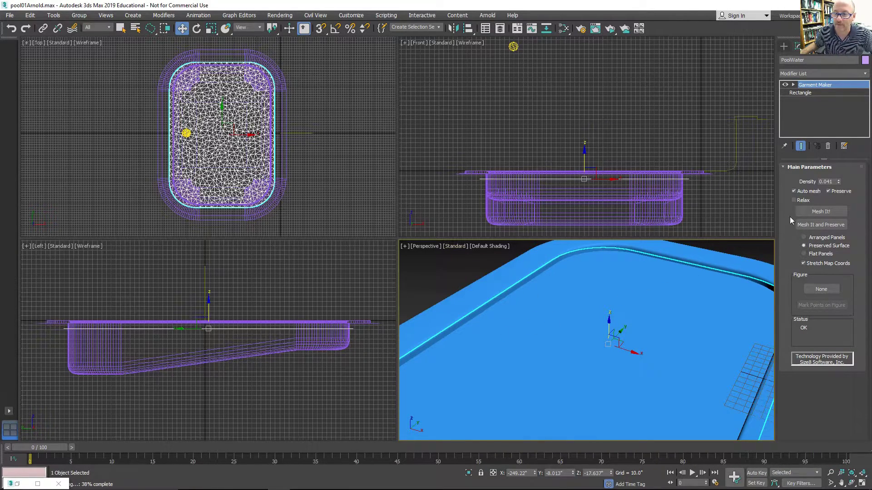
{"action": "left_click_drag", "start_coordinate": [838, 183], "coordinate": [839, 177]}
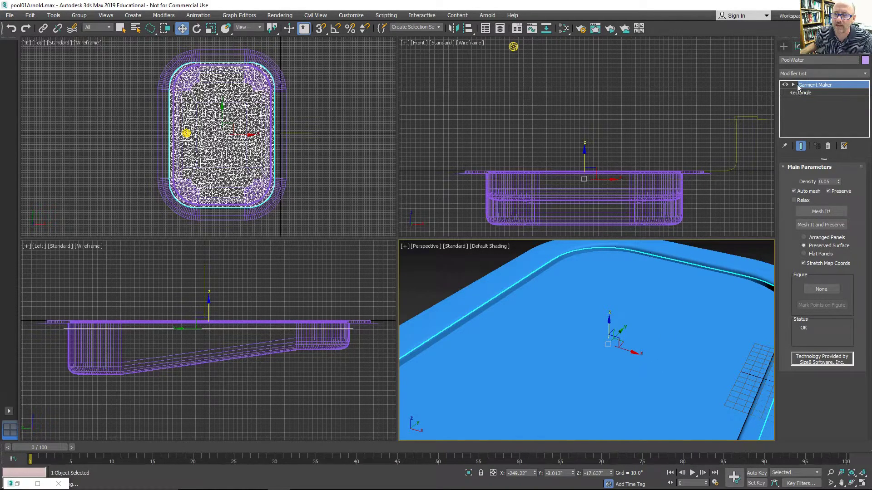
Add an Arnold Properties modifier to PoolWater and enable displacement at height 1.0.
{"action": "left_click", "coordinate": [866, 74]}
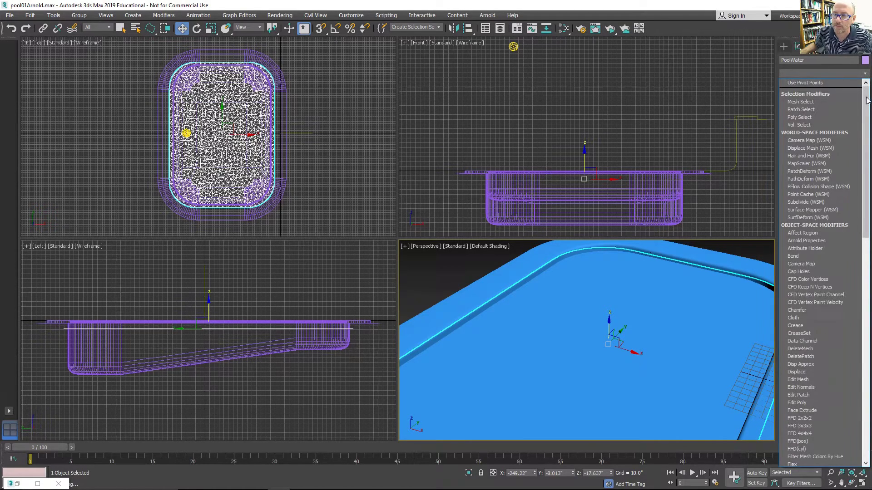
{"action": "left_click_drag", "start_coordinate": [867, 106], "coordinate": [867, 122]}
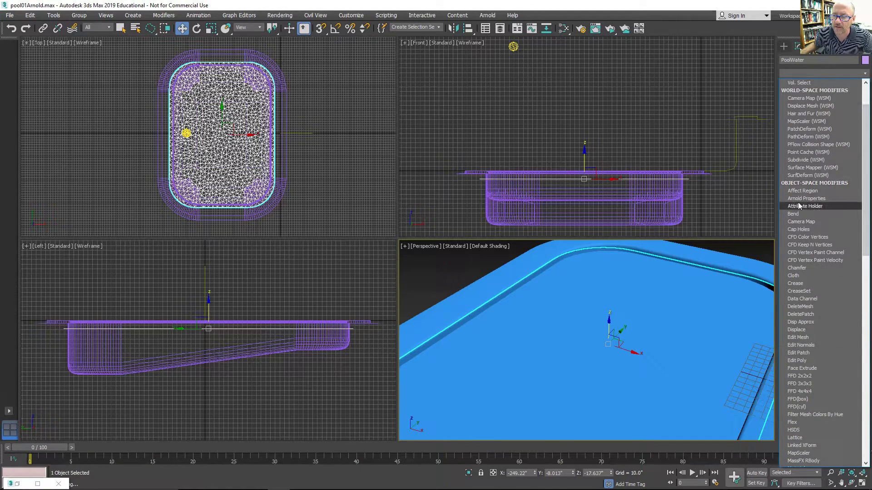
{"action": "left_click", "coordinate": [800, 199]}
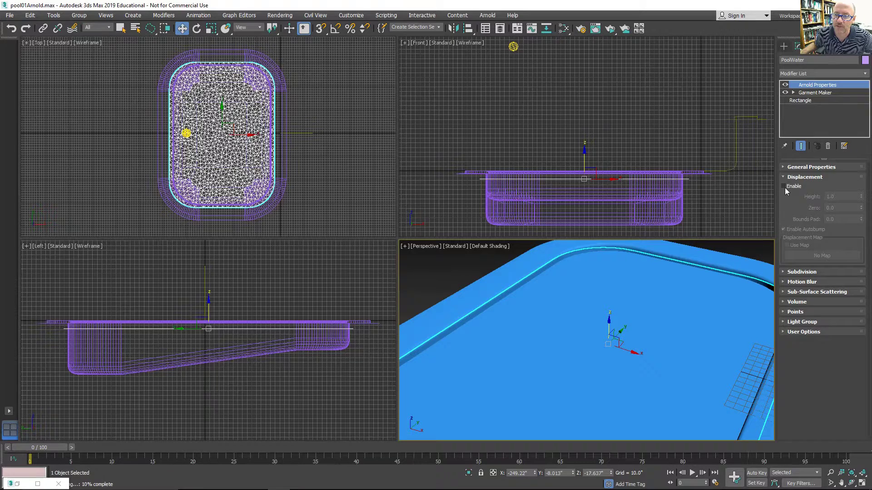
{"action": "left_click", "coordinate": [784, 186]}
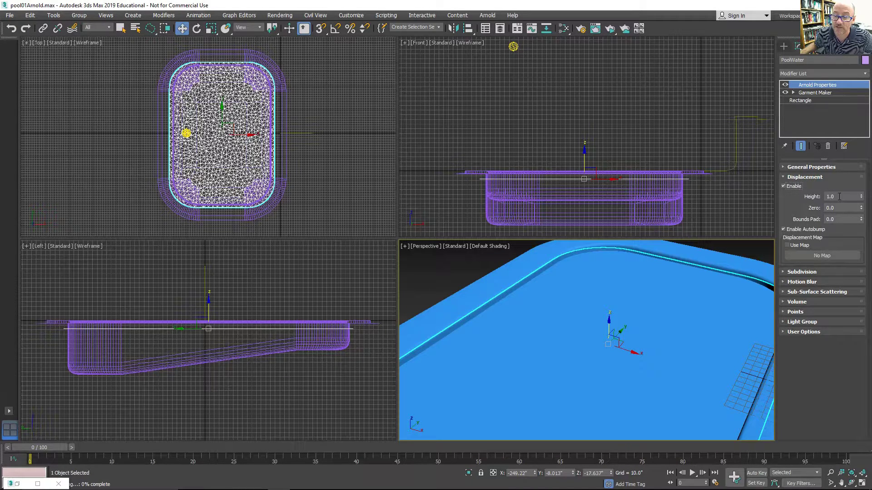
Turn on general render overrides with the water non-opaque, then collapse the rollouts.
{"action": "left_click", "coordinate": [782, 167]}
{"action": "left_click", "coordinate": [786, 278]}
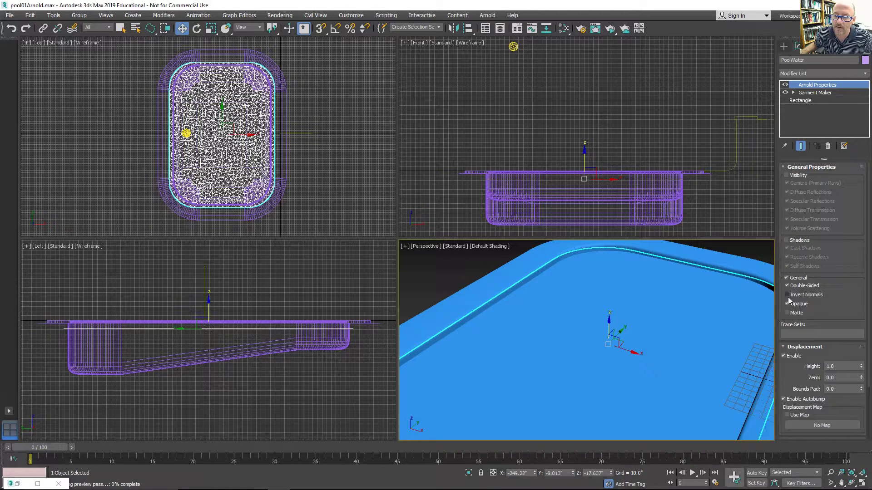
{"action": "left_click", "coordinate": [788, 304]}
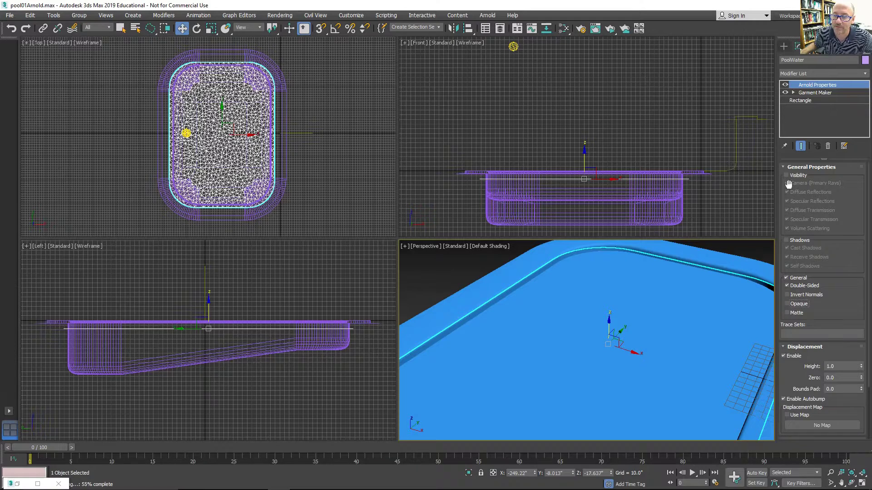
{"action": "left_click", "coordinate": [782, 168]}
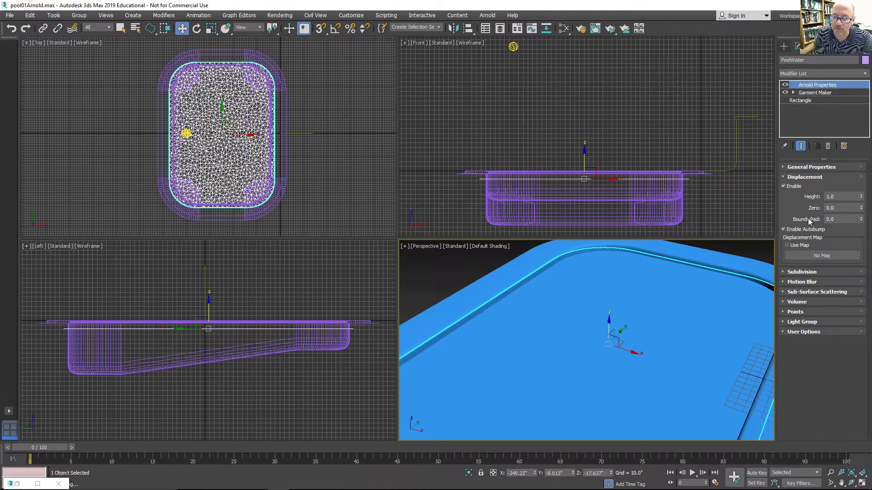
{"action": "left_click", "coordinate": [790, 271]}
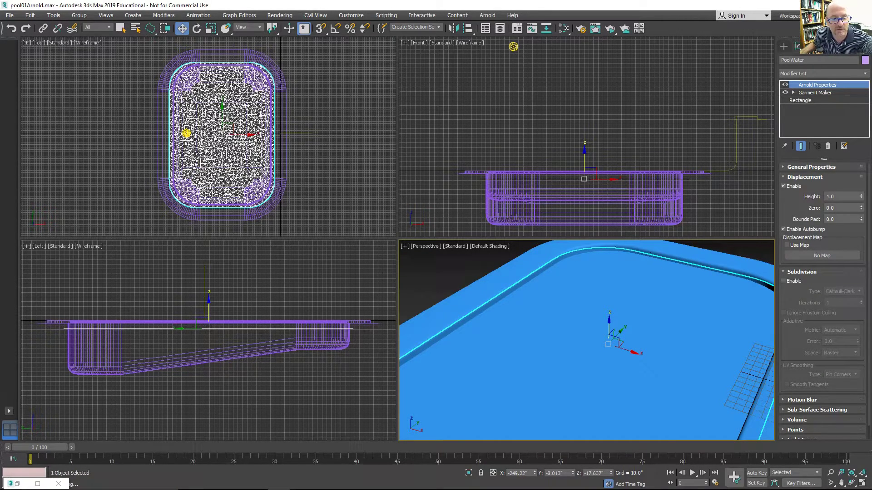
{"action": "left_click", "coordinate": [783, 273]}
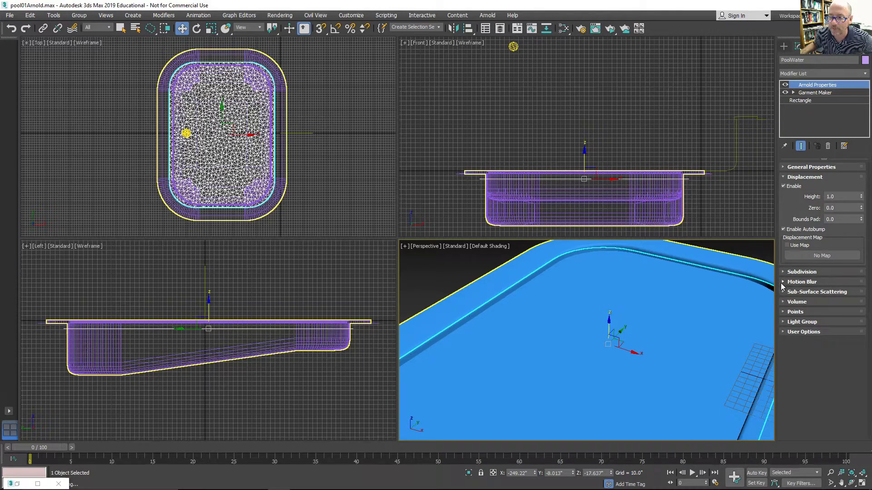
{"action": "left_click", "coordinate": [782, 177]}
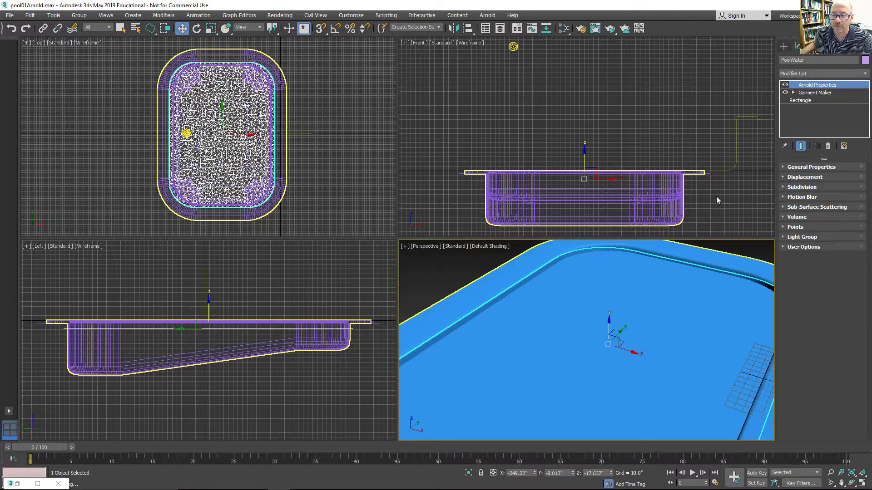
Open the Slate Material Editor and add an Arnold Standard Surface node.
{"action": "mouse_move", "coordinate": [537, 288]}
{"action": "middle_mouse_down"}
{"action": "mouse_move", "coordinate": [532, 293]}
{"action": "mouse_move", "coordinate": [541, 278]}
{"action": "middle_mouse_up"}
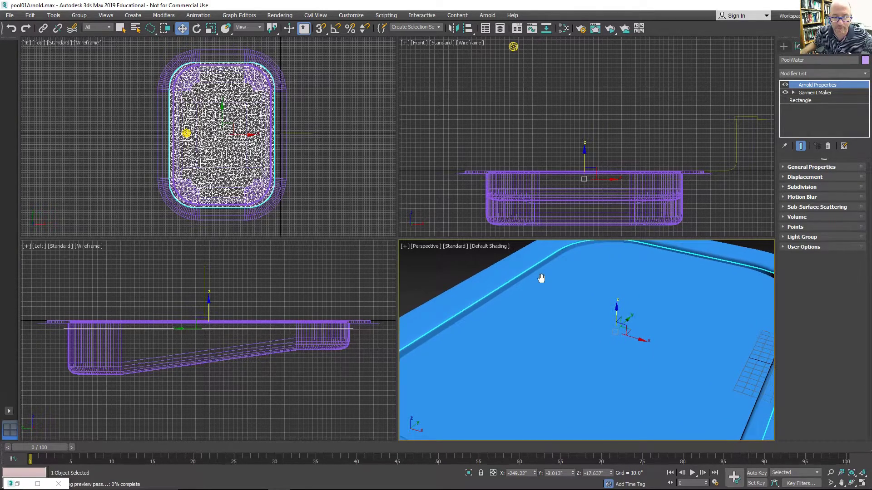
{"action": "key", "text": "m"}
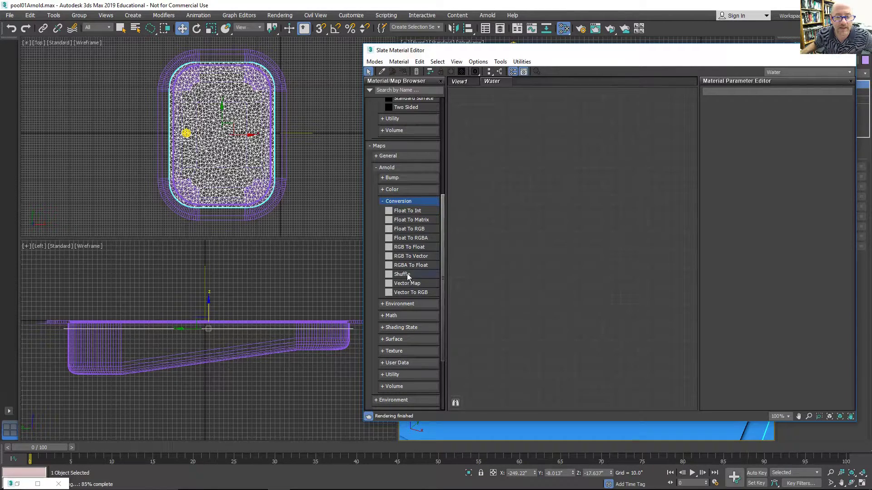
{"action": "left_click", "coordinate": [384, 146]}
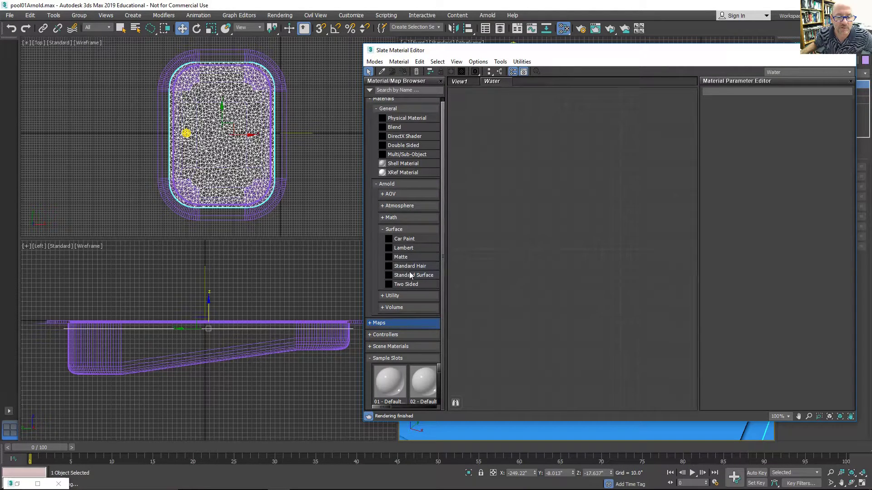
{"action": "left_click_drag", "start_coordinate": [613, 155], "coordinate": [617, 153]}
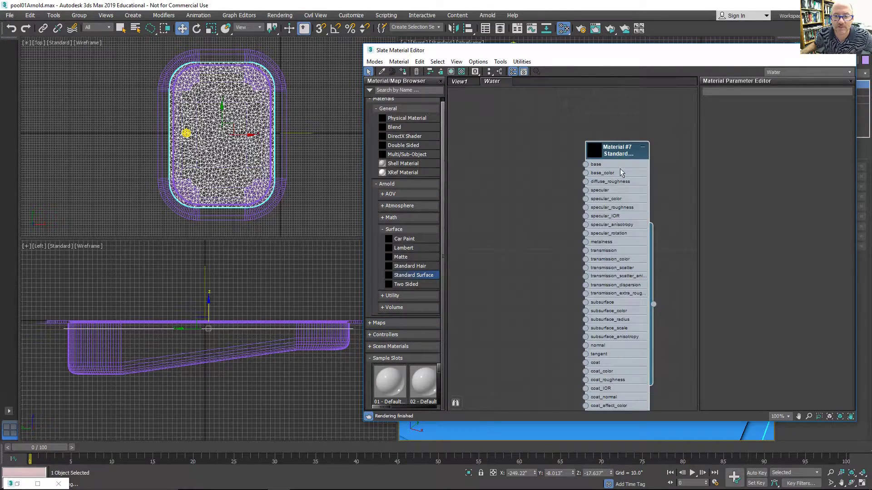
Assign the Standard Surface material, Material #7, to the pool water.
{"action": "right_click", "coordinate": [615, 150]}
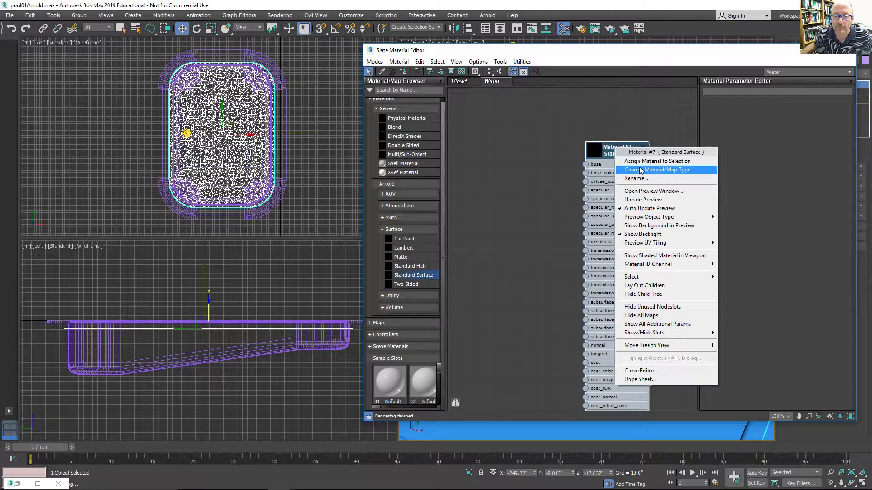
{"action": "left_click", "coordinate": [640, 162]}
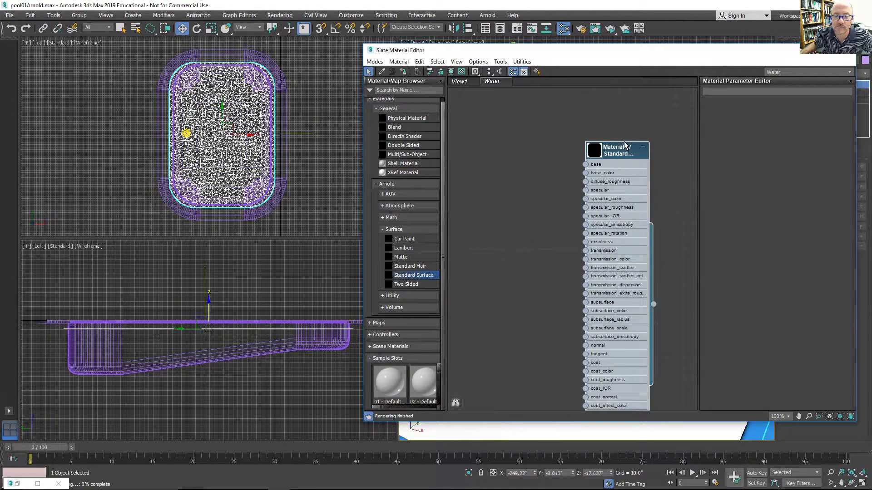
{"action": "left_click_drag", "start_coordinate": [620, 151], "coordinate": [621, 132]}
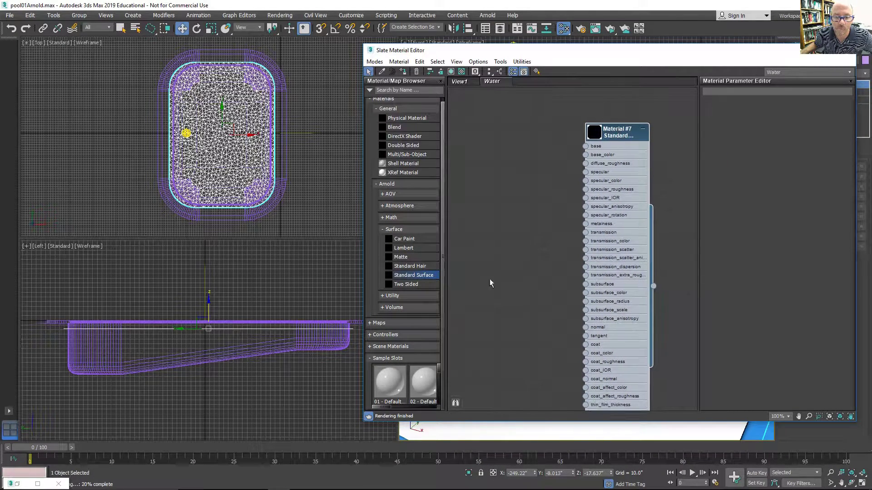
{"action": "right_click", "coordinate": [446, 424]}
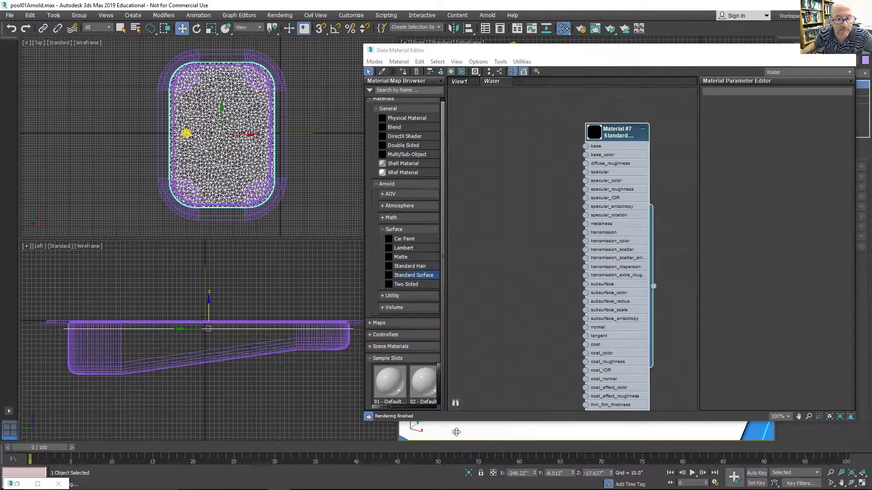
Restore ActiveShade beside the raised Slate editor and open Material #7's parameters.
{"action": "left_click", "coordinate": [19, 484]}
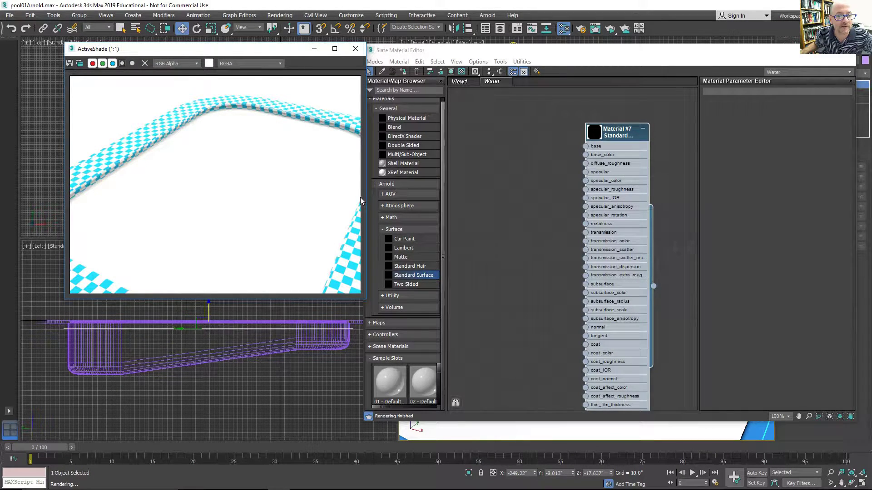
{"action": "left_click", "coordinate": [529, 50]}
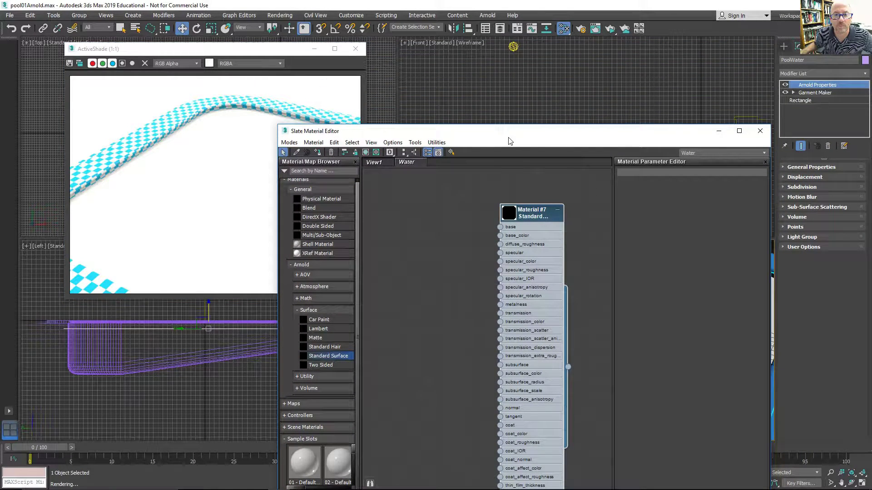
{"action": "left_click_drag", "start_coordinate": [506, 138], "coordinate": [509, 63]}
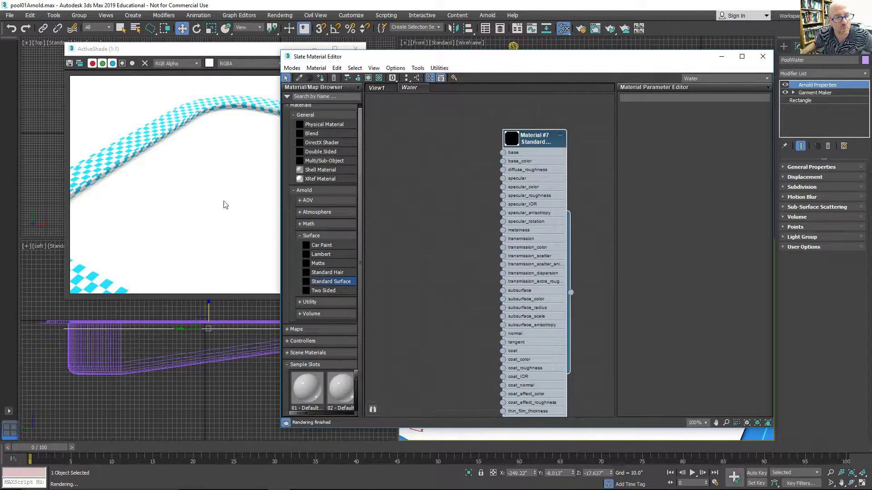
{"action": "left_click_drag", "start_coordinate": [532, 144], "coordinate": [546, 119]}
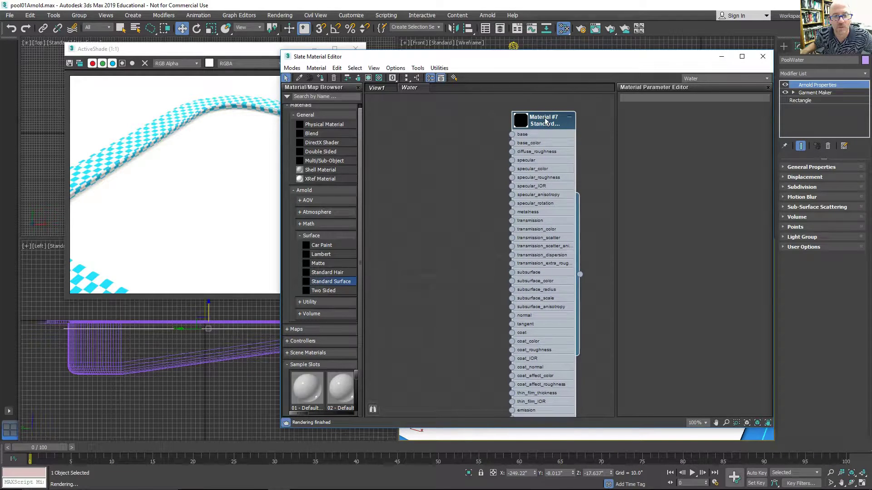
{"action": "double_click", "coordinate": [545, 121]}
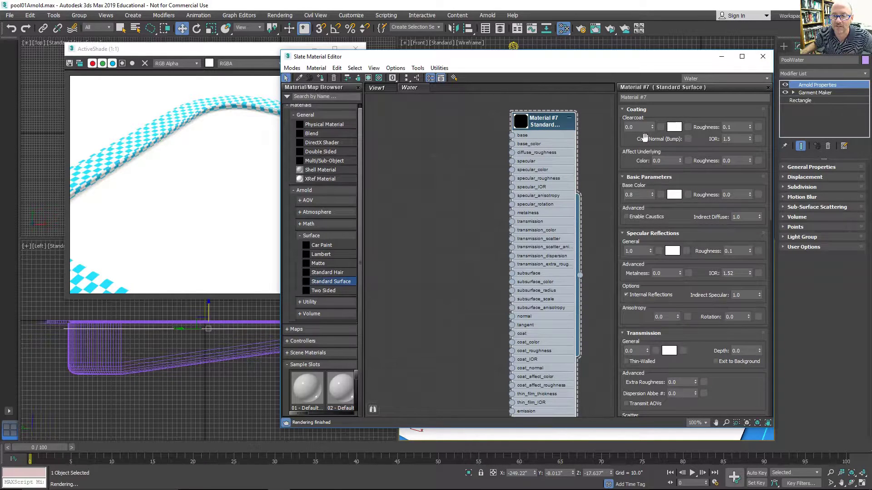
Set base weight 0, transmission weight 1.0 and a pale cyan transmission colour.
{"action": "right_click", "coordinate": [652, 196]}
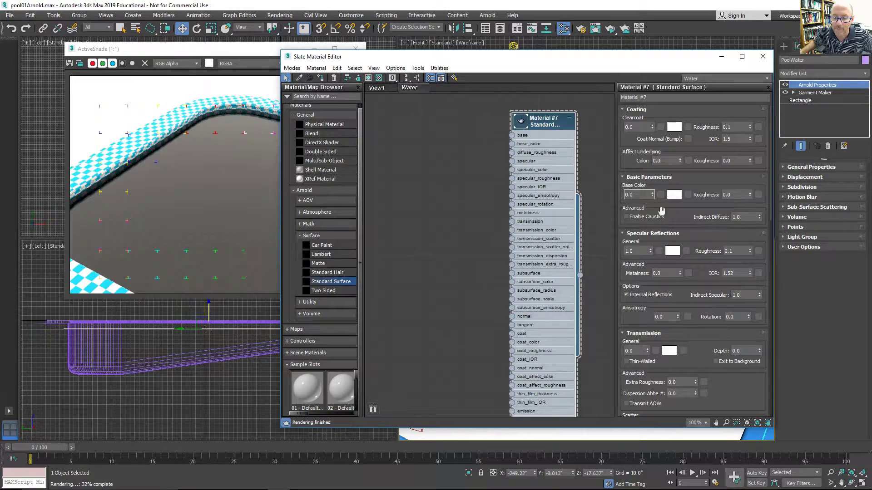
{"action": "left_click_drag", "start_coordinate": [648, 352], "coordinate": [654, 241]}
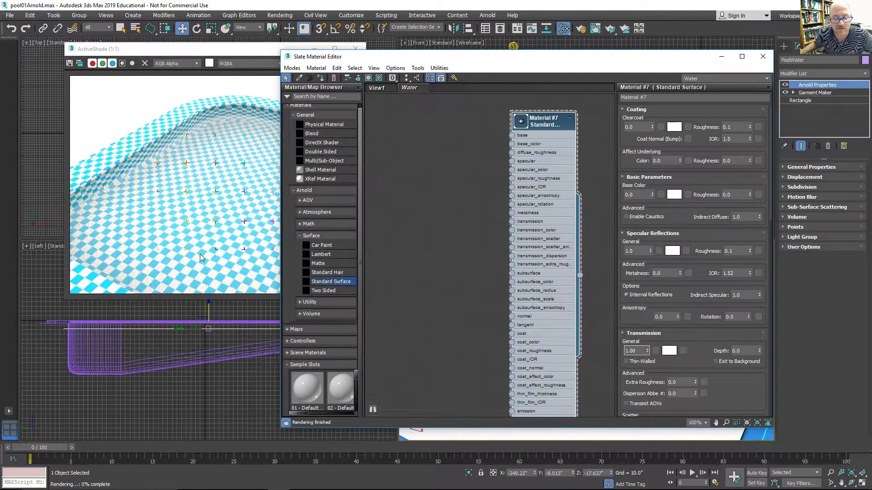
{"action": "left_click", "coordinate": [669, 352]}
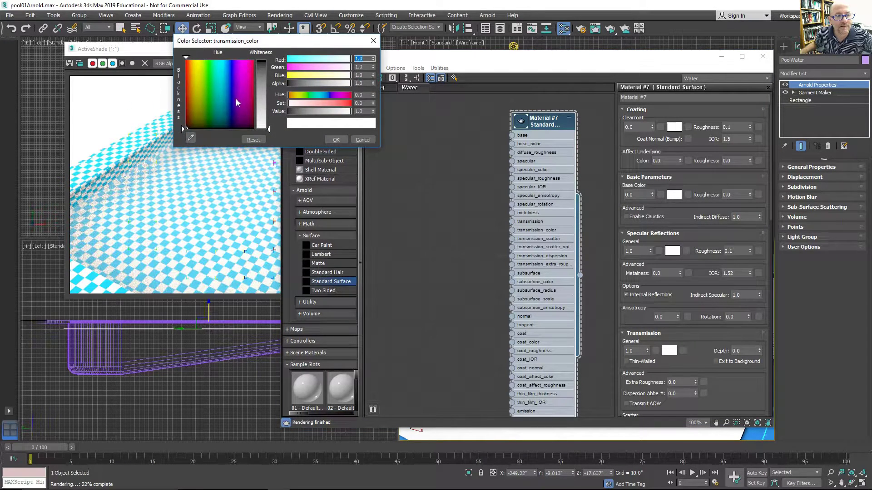
{"action": "mouse_move", "coordinate": [238, 104]}
{"action": "left_mouse_down"}
{"action": "mouse_move", "coordinate": [223, 62]}
{"action": "mouse_move", "coordinate": [258, 74]}
{"action": "left_mouse_up"}
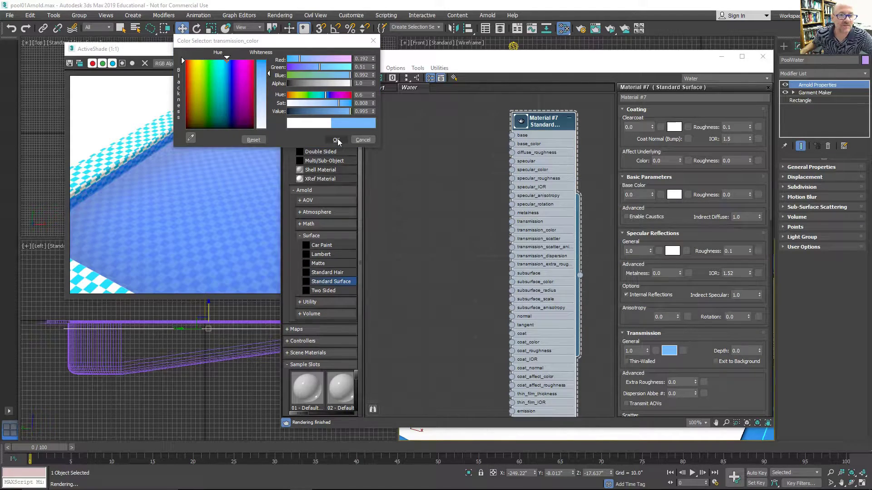
{"action": "left_click_drag", "start_coordinate": [269, 74], "coordinate": [268, 104]}
{"action": "left_click_drag", "start_coordinate": [225, 61], "coordinate": [222, 59]}
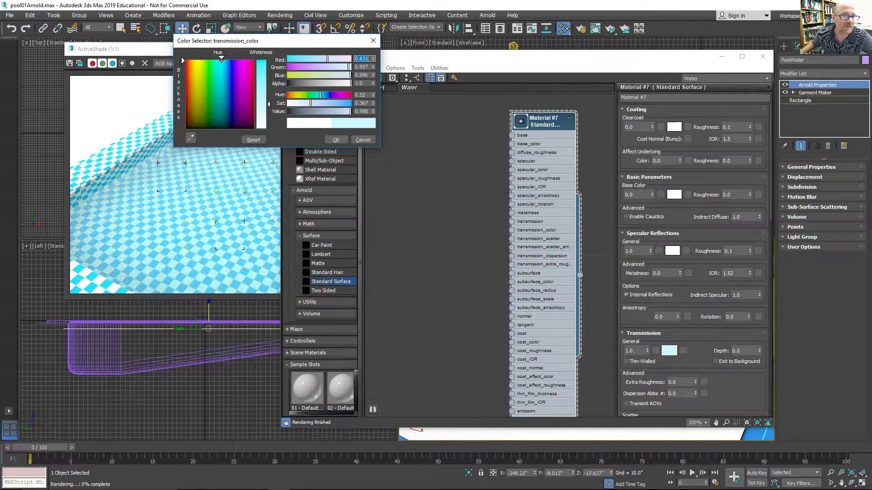
{"action": "left_click", "coordinate": [332, 141]}
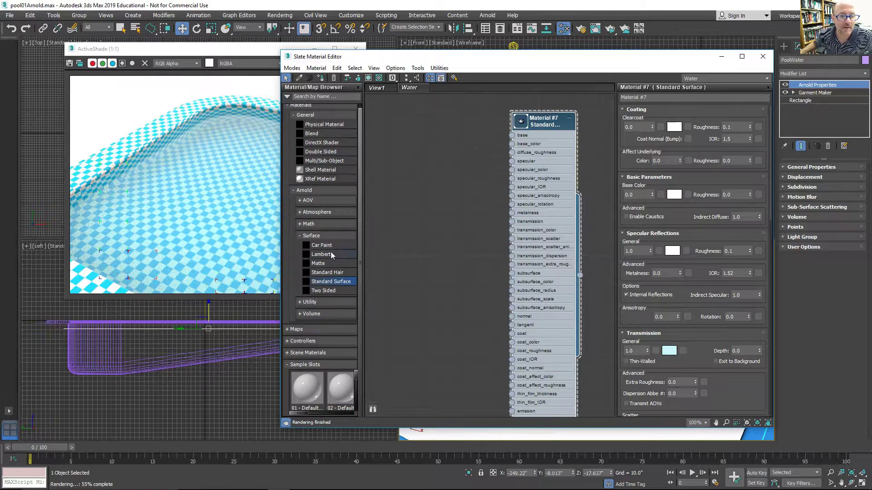
Add a Vector Map (Map #8) and instance it into PoolWater's Arnold Displacement Map slot.
{"action": "left_click", "coordinate": [293, 190]}
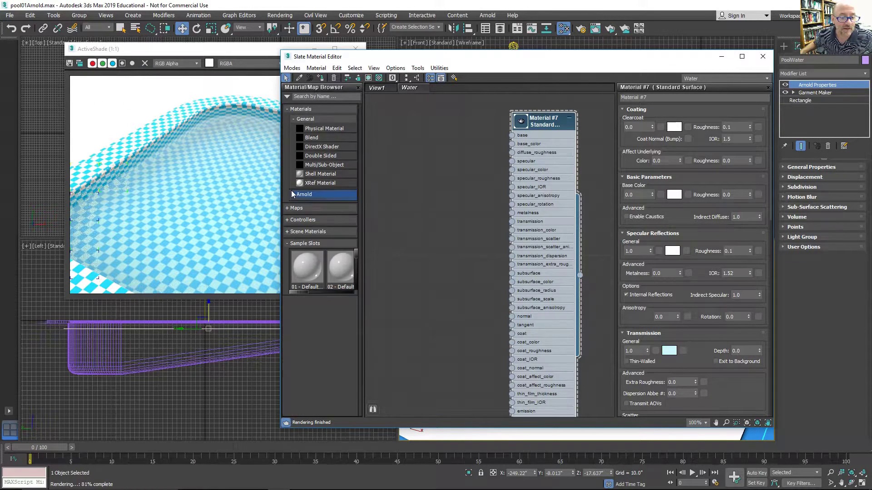
{"action": "left_click", "coordinate": [289, 208]}
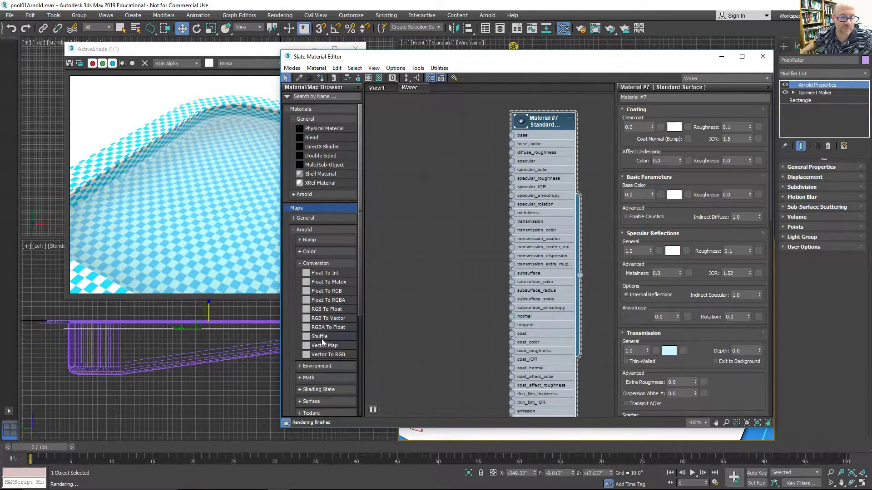
{"action": "left_click_drag", "start_coordinate": [434, 183], "coordinate": [459, 144]}
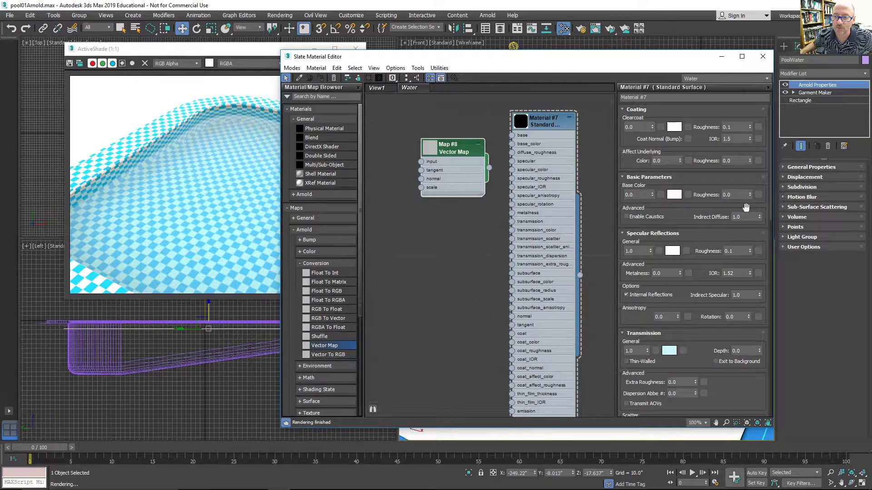
{"action": "left_click", "coordinate": [784, 177]}
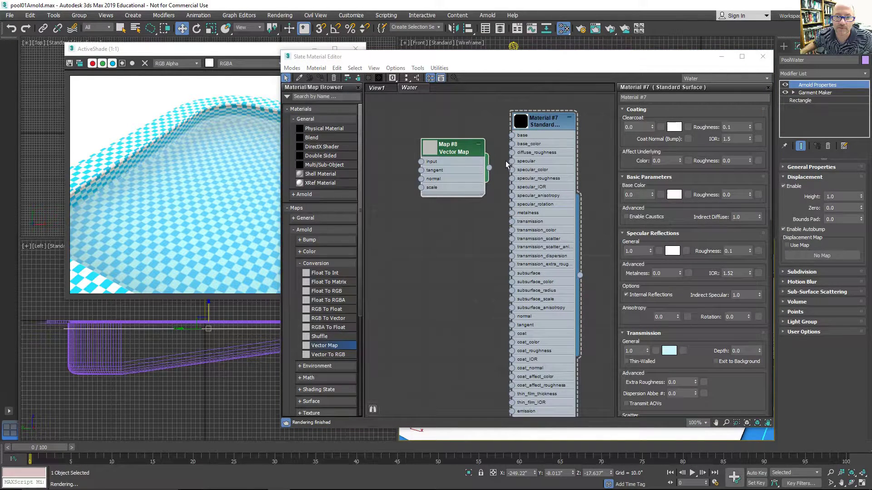
{"action": "left_click_drag", "start_coordinate": [489, 169], "coordinate": [826, 256]}
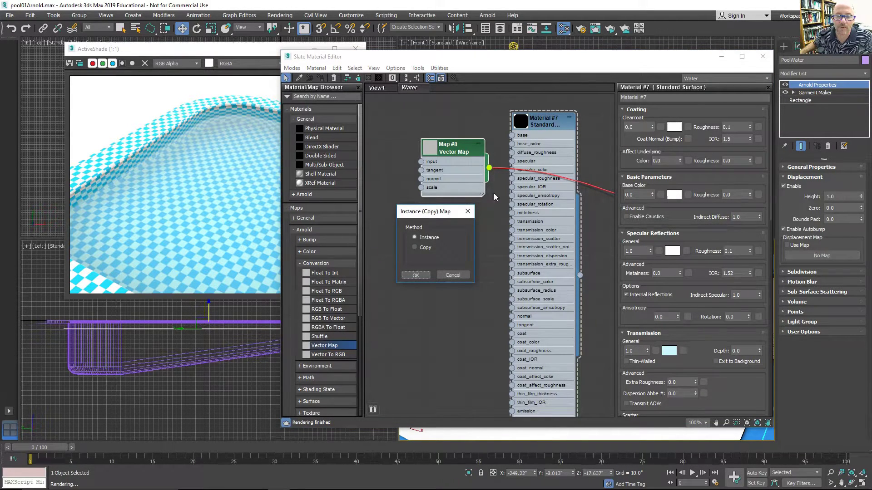
{"action": "left_click", "coordinate": [406, 275]}
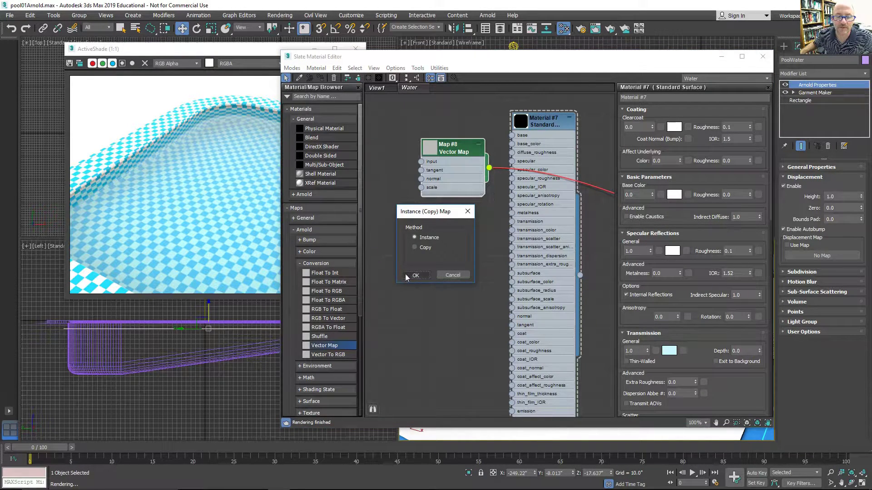
{"action": "left_click", "coordinate": [455, 149]}
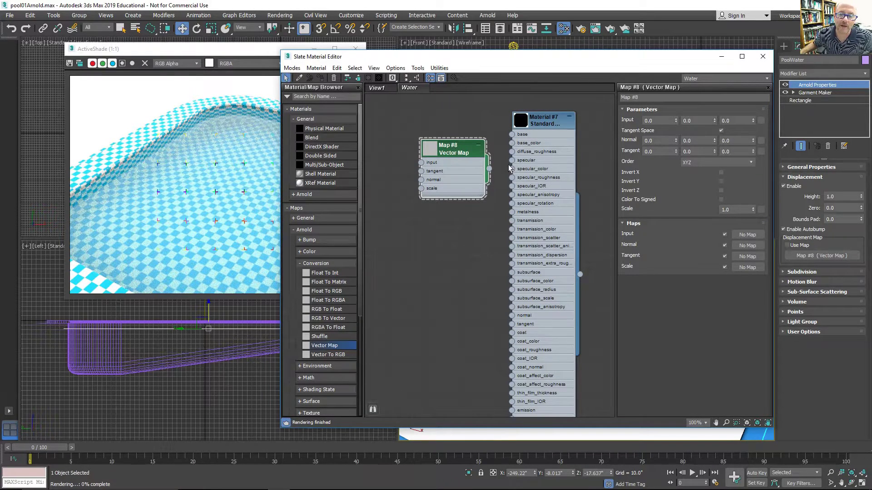
Edit the Vector Map scale value and rearrange the material and Vector Map nodes.
{"action": "double_click", "coordinate": [734, 210]}
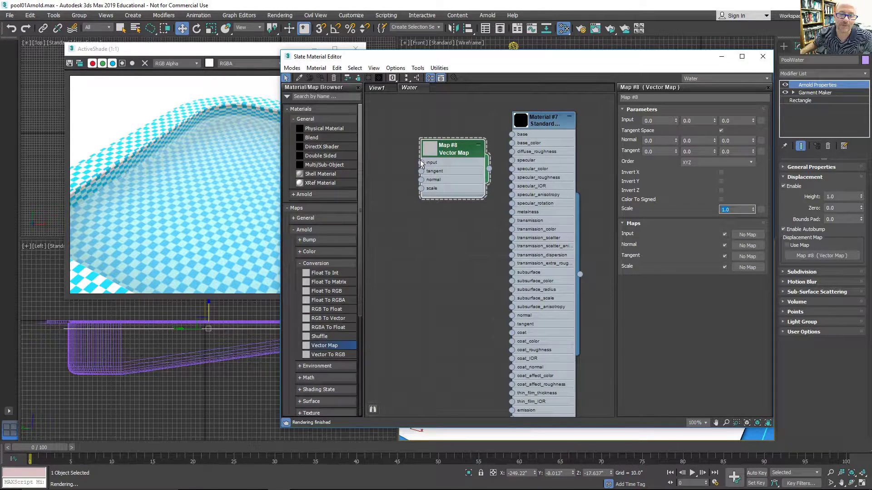
{"action": "left_click_drag", "start_coordinate": [549, 122], "coordinate": [584, 112]}
{"action": "left_click_drag", "start_coordinate": [476, 139], "coordinate": [503, 130]}
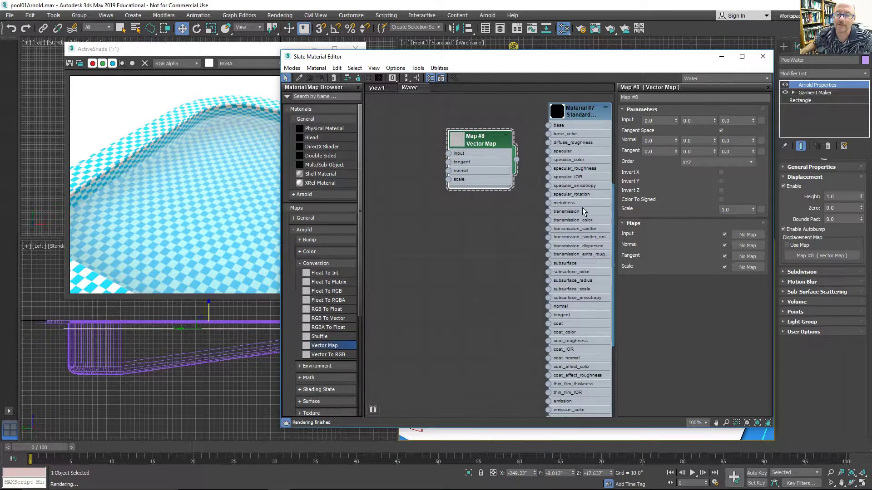
Add an Arnold Image map node (Map #9) loading chromeEnv01.png.
{"action": "right_click", "coordinate": [391, 181]}
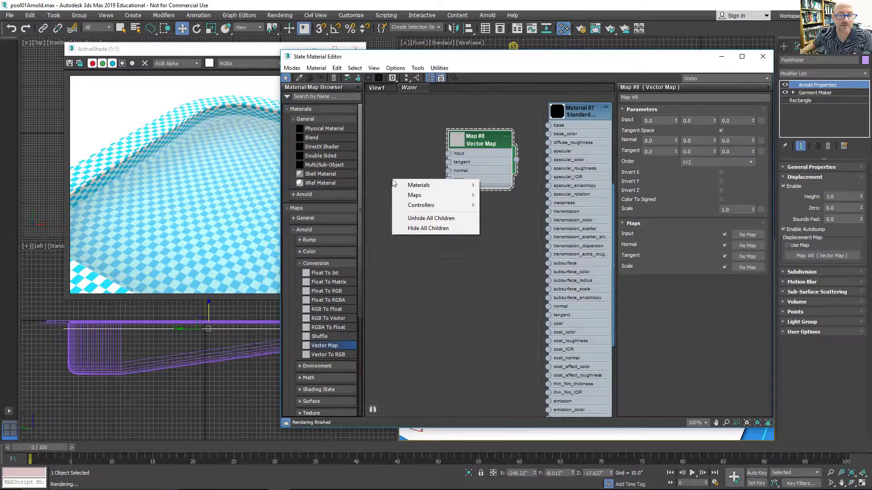
{"action": "mouse_move", "coordinate": [422, 194]}
{"action": "mouse_move", "coordinate": [520, 206]}
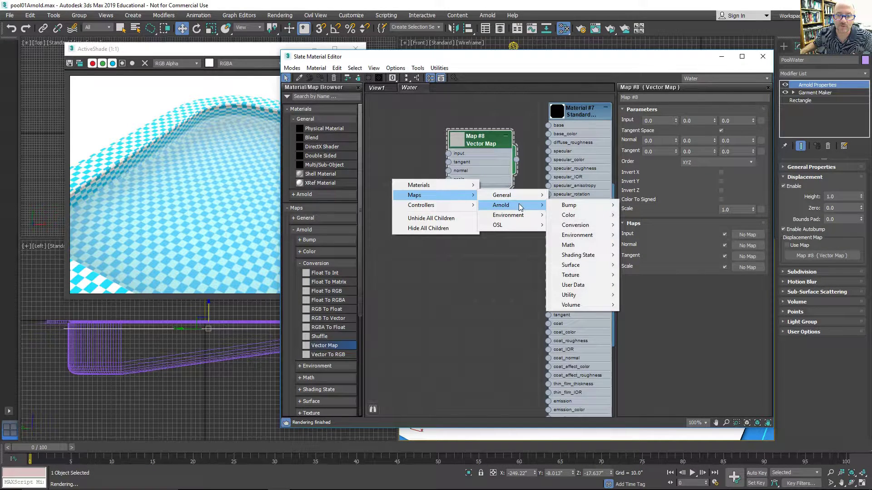
{"action": "mouse_move", "coordinate": [575, 275]}
{"action": "left_click", "coordinate": [642, 292]}
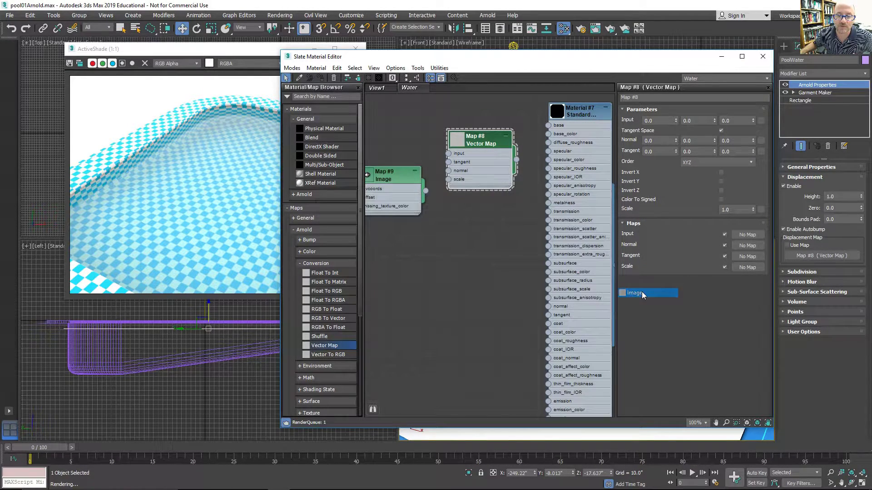
{"action": "double_click", "coordinate": [390, 177]}
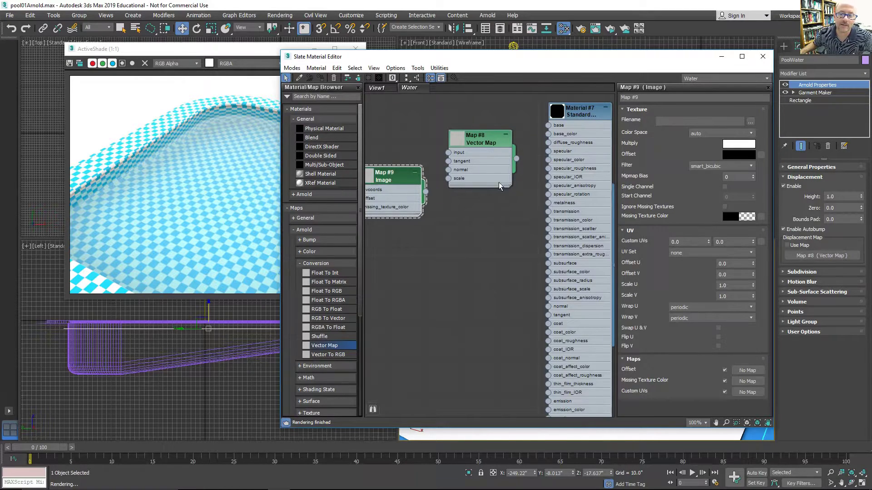
{"action": "left_click", "coordinate": [750, 121]}
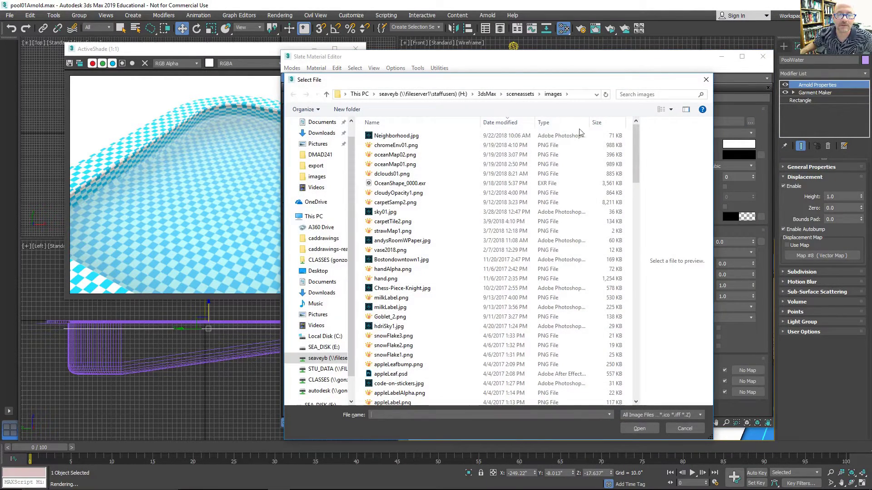
{"action": "left_click", "coordinate": [388, 145]}
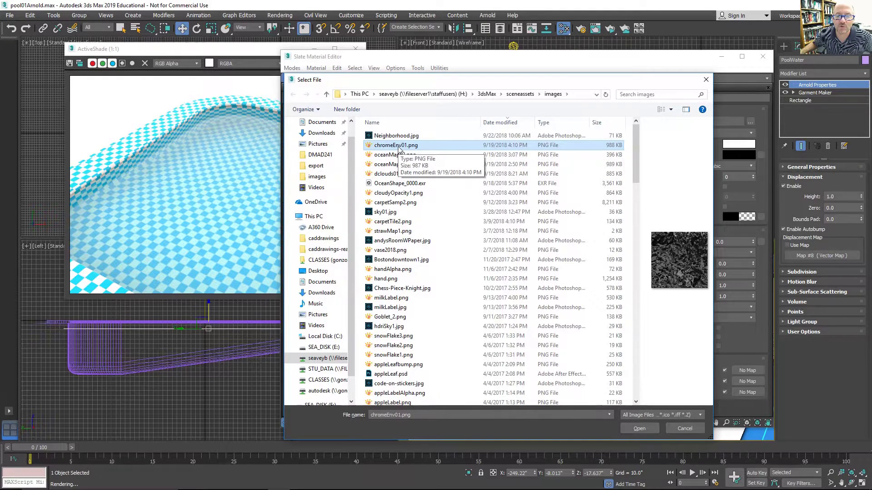
{"action": "double_click", "coordinate": [392, 146]}
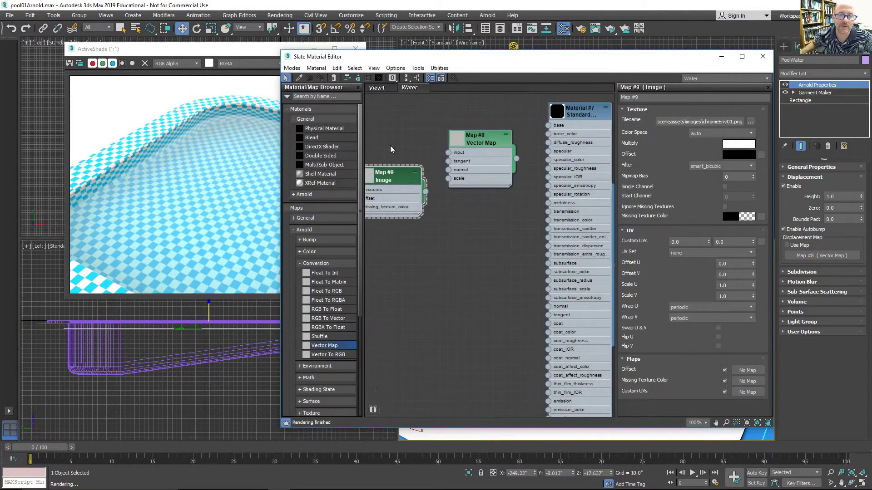
Feed the Map #9 chromeEnv01.png image into the Vector Map and set its scale to 5.0.
{"action": "left_click_drag", "start_coordinate": [425, 191], "coordinate": [447, 155]}
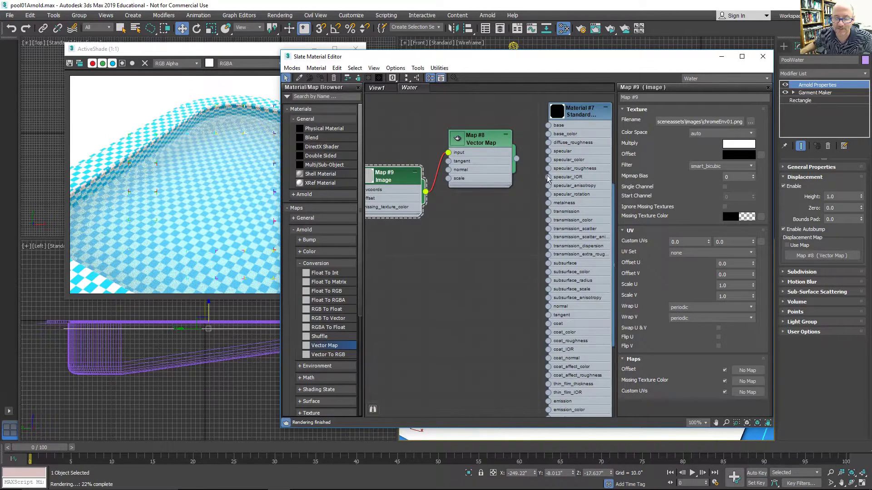
{"action": "left_click", "coordinate": [478, 140]}
{"action": "double_click", "coordinate": [478, 141]}
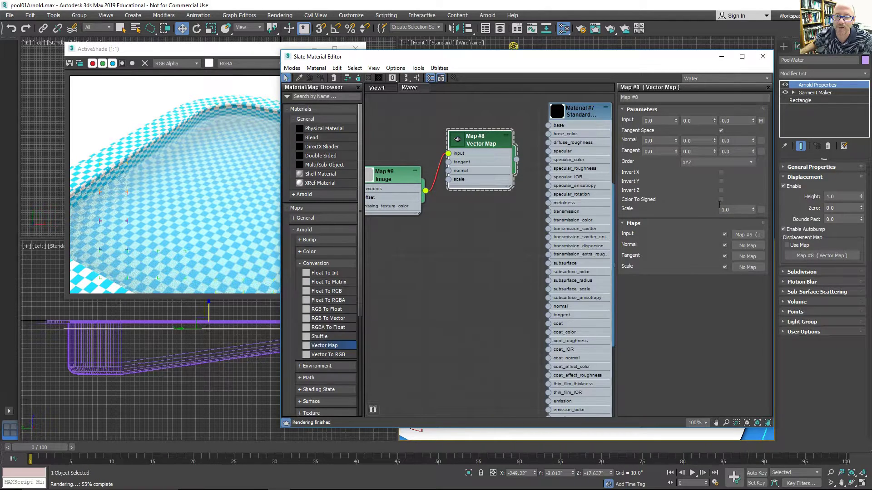
{"action": "double_click", "coordinate": [735, 209]}
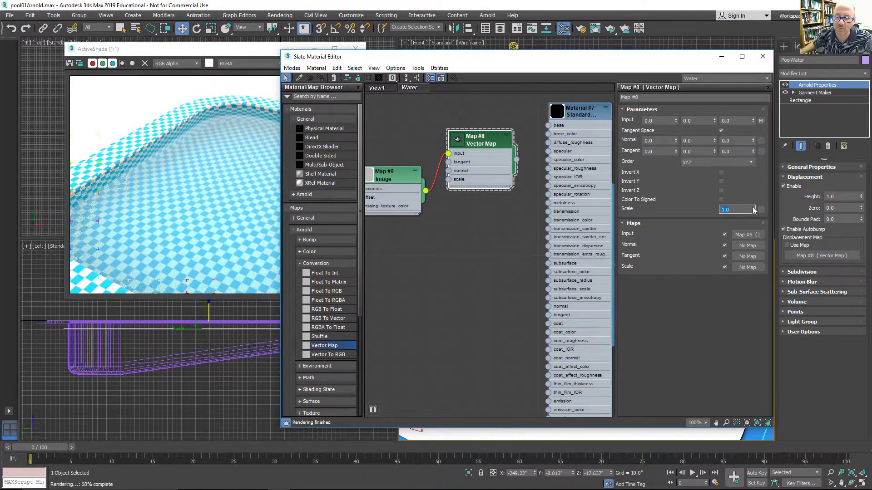
{"action": "type", "text": "1.5"}
{"action": "key", "text": "Return"}
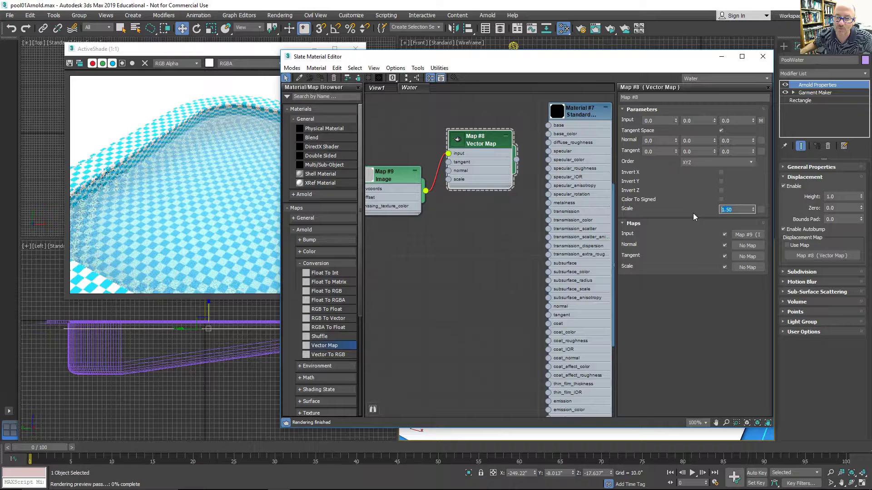
{"action": "type", "text": "5"}
{"action": "key", "text": "Return"}
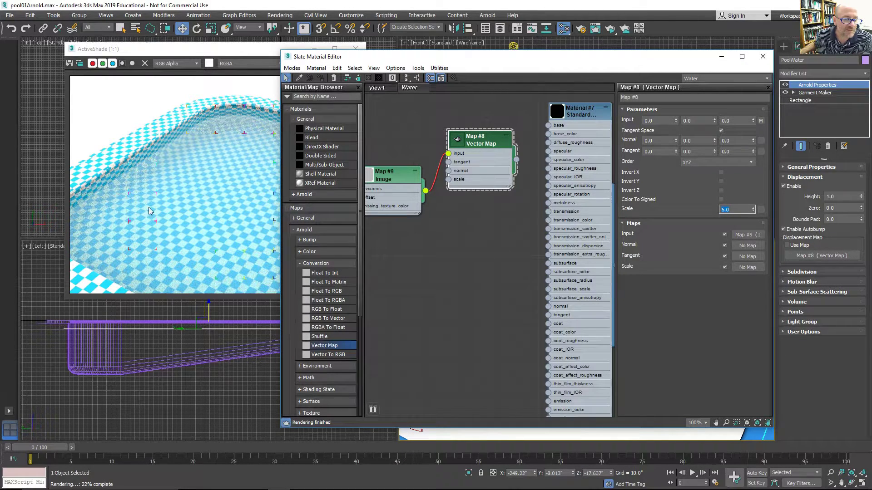
Set the chromeEnv01.png image's U and V scale to 0.5.
{"action": "left_click", "coordinate": [388, 178]}
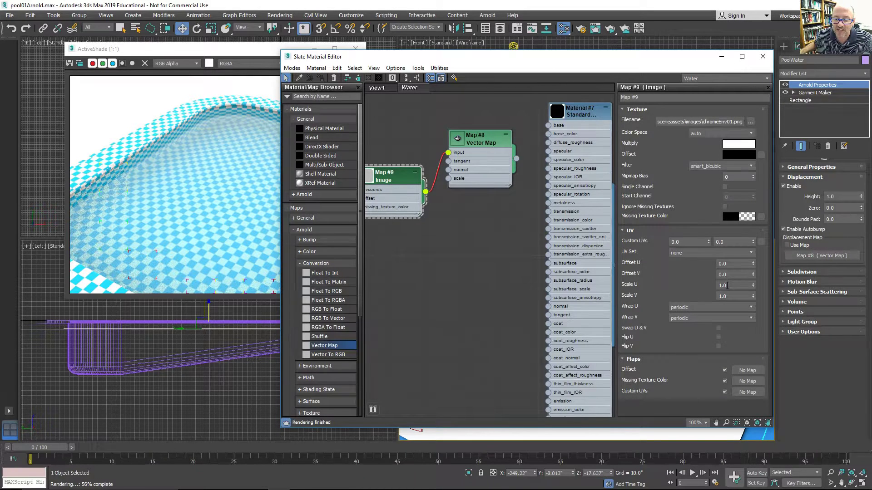
{"action": "left_click", "coordinate": [727, 285]}
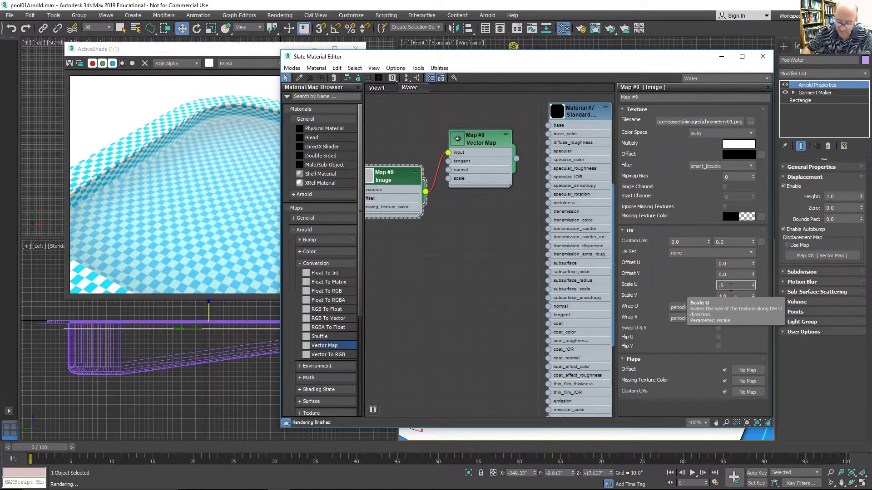
{"action": "key", "text": "Return"}
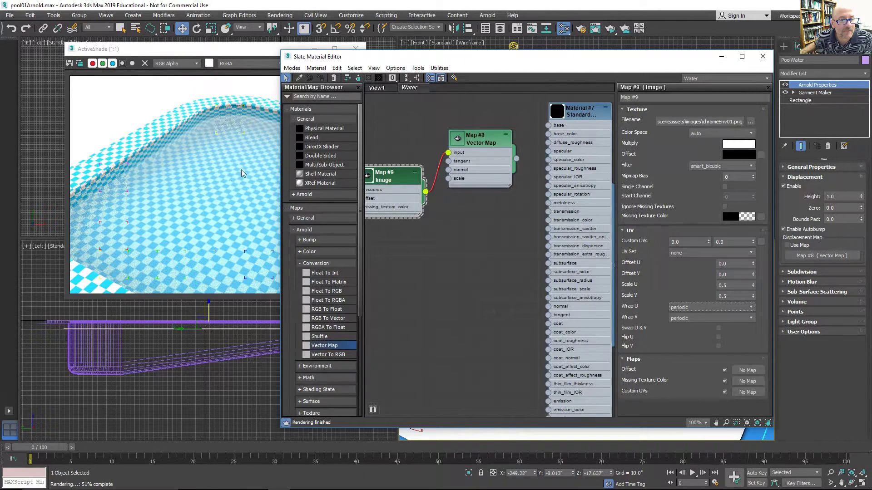
{"action": "left_click_drag", "start_coordinate": [225, 51], "coordinate": [165, 54]}
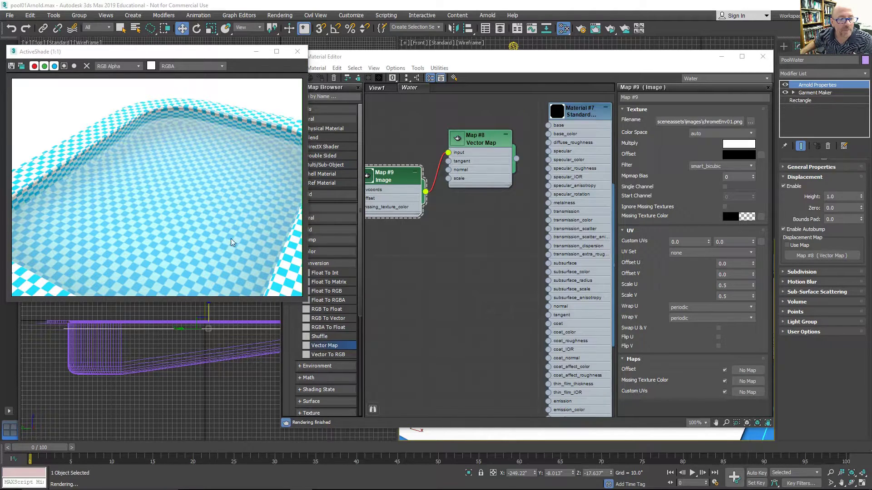
Enable Use Map displacement and set Material #7's specular IOR to 1.33.
{"action": "left_click", "coordinate": [787, 245]}
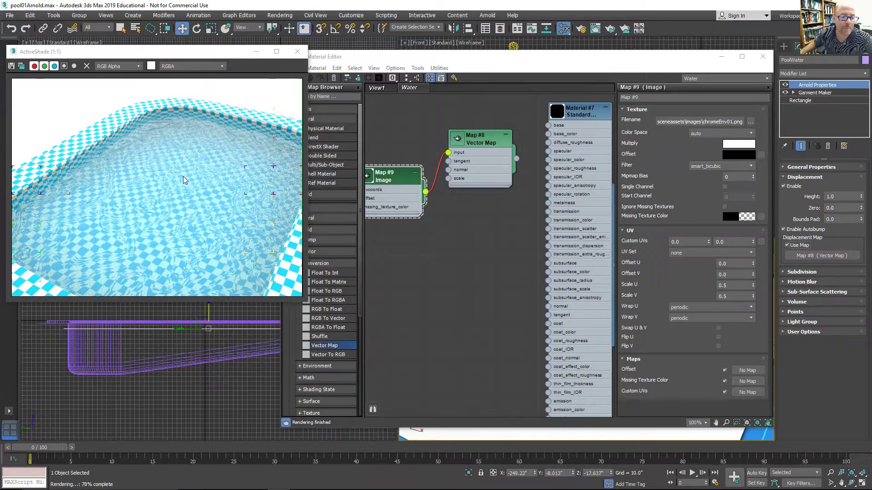
{"action": "double_click", "coordinate": [578, 114]}
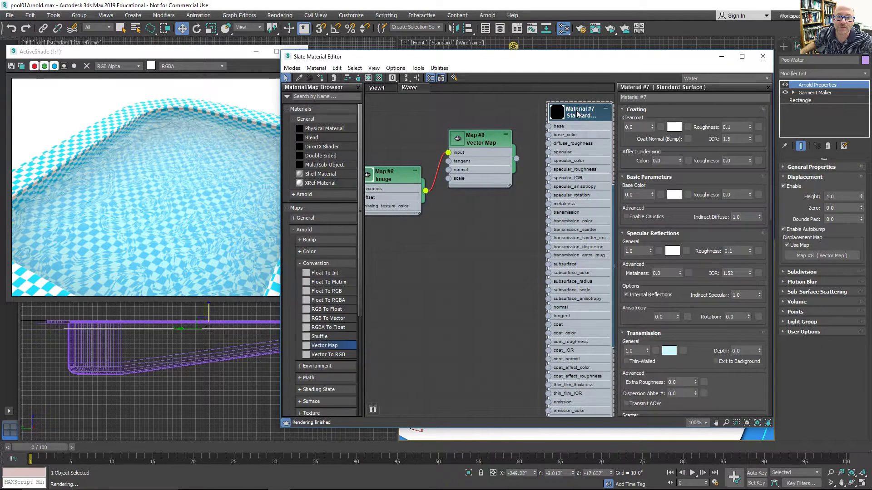
{"action": "left_click", "coordinate": [740, 273]}
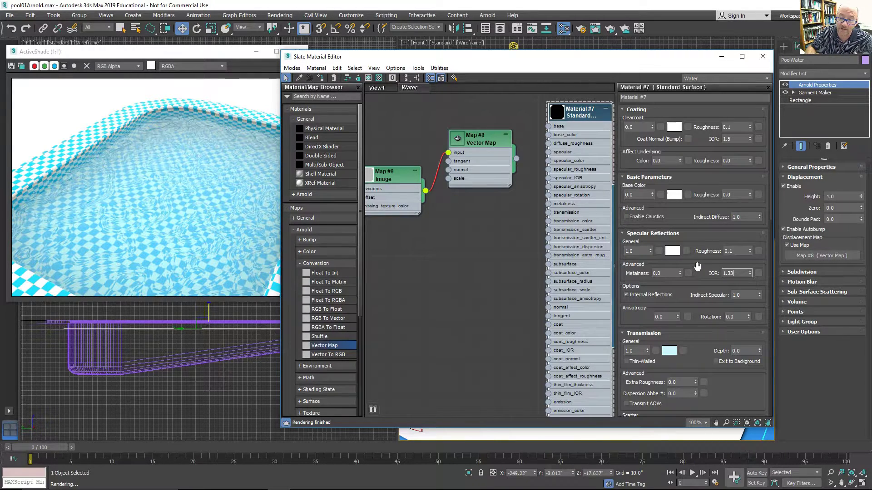
{"action": "key", "text": "Return"}
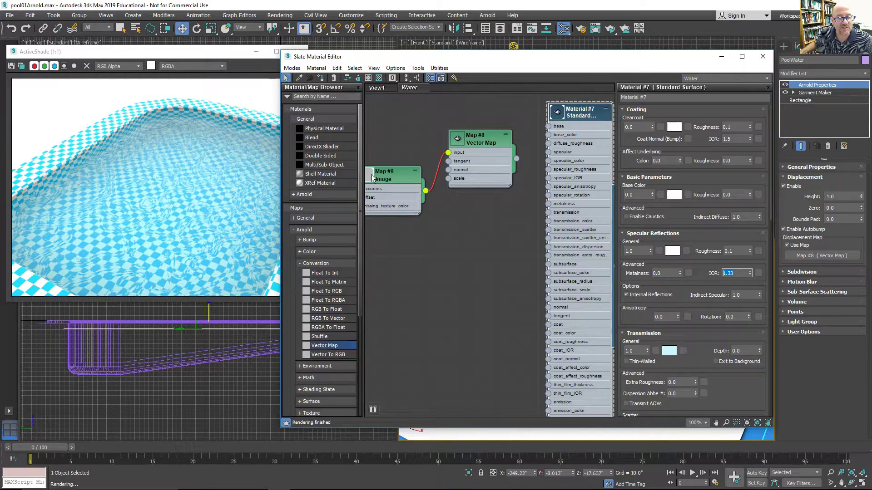
Set Map #9's image U scale and V scale back to 1.0.
{"action": "double_click", "coordinate": [387, 178]}
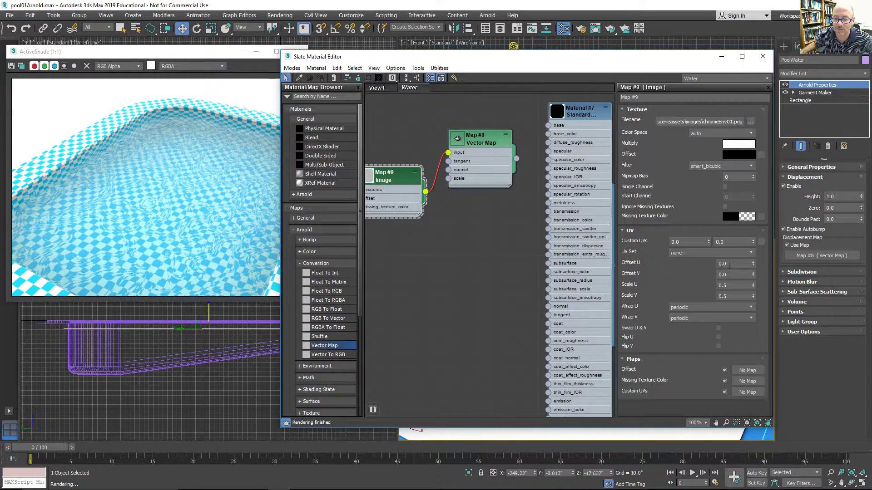
{"action": "double_click", "coordinate": [735, 285]}
{"action": "type", "text": "1"}
{"action": "key", "text": "Tab"}
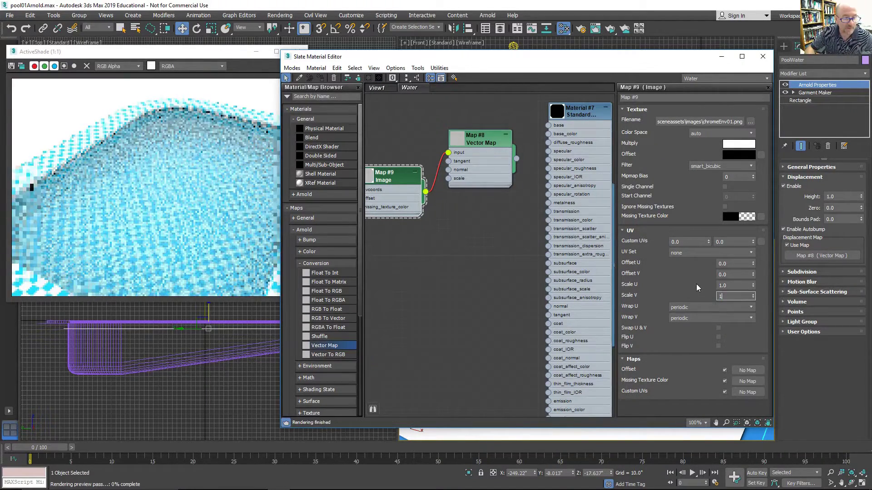
{"action": "type", "text": "1"}
{"action": "key", "text": "Tab"}
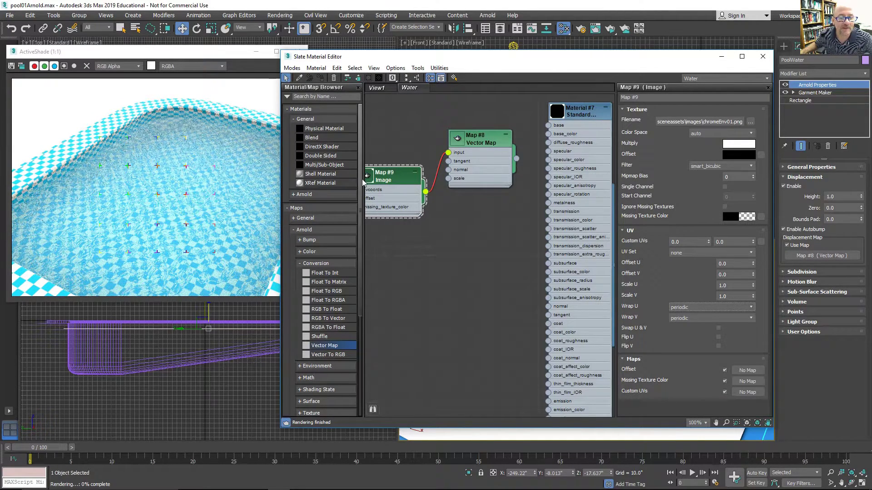
{"action": "left_click", "coordinate": [397, 178]}
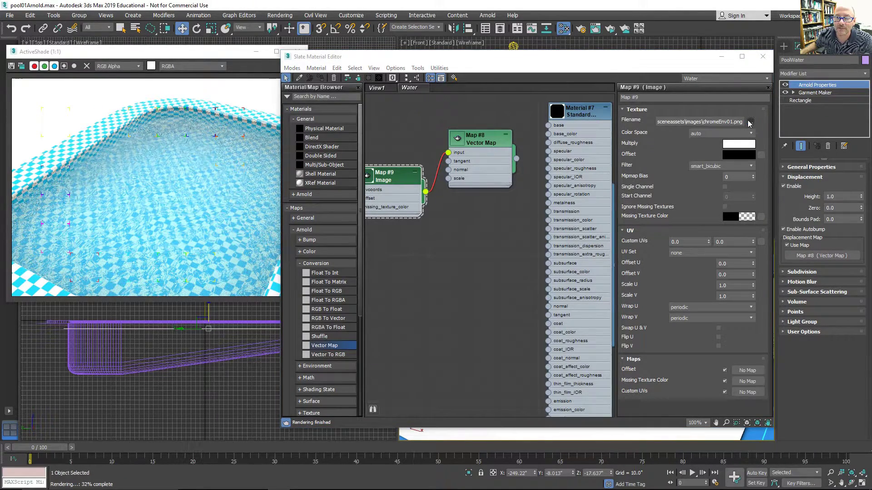
Load oceanMap02.png into Map #9 in place of chromeEnv01.png.
{"action": "left_click", "coordinate": [749, 123]}
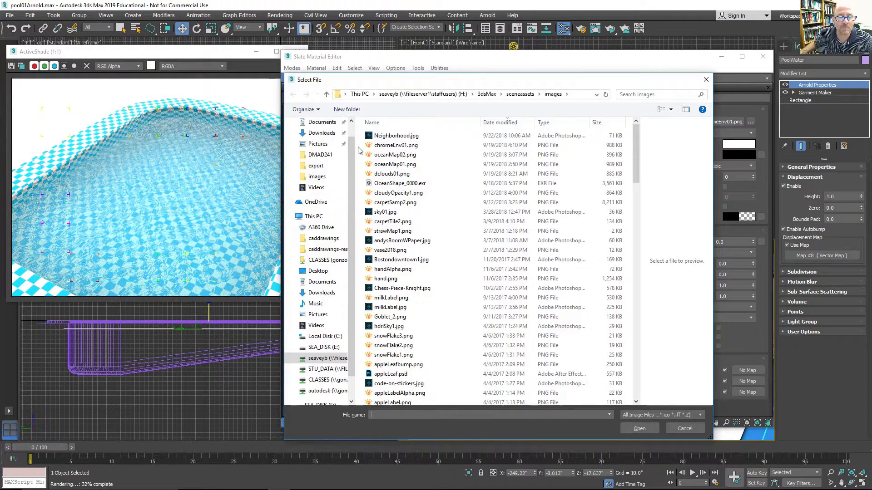
{"action": "left_click", "coordinate": [389, 155]}
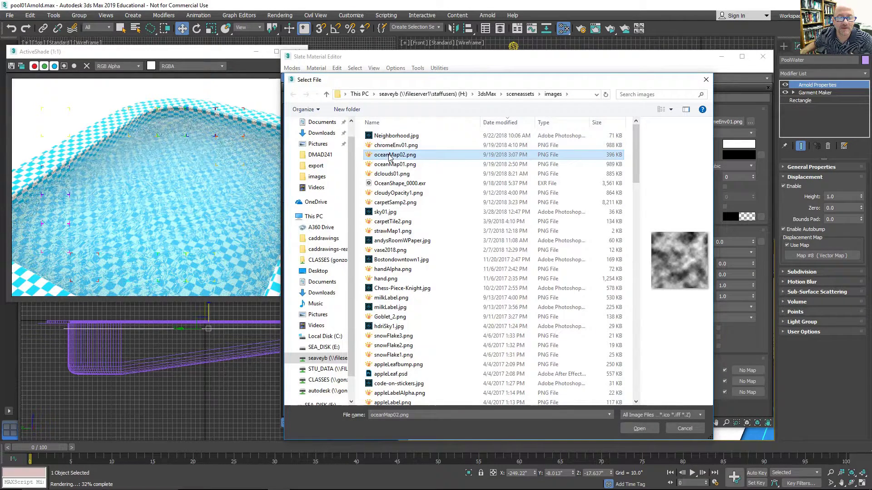
{"action": "left_click", "coordinate": [640, 431]}
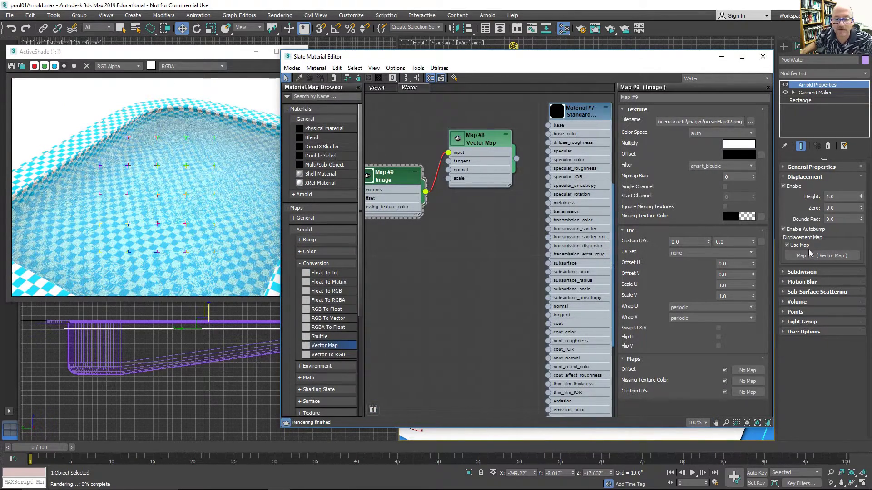
Set the oceanMap02.png image's U and V scale to 0.5.
{"action": "double_click", "coordinate": [731, 286]}
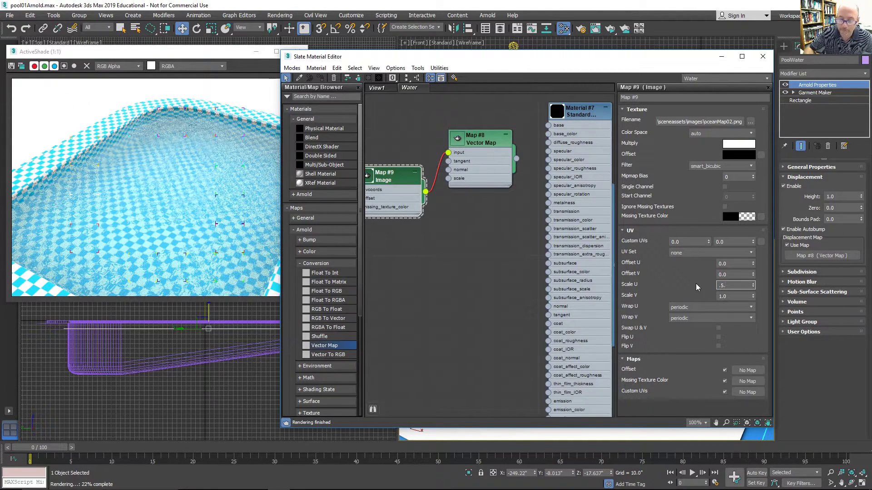
{"action": "type", "text": ".5"}
{"action": "key", "text": "Tab"}
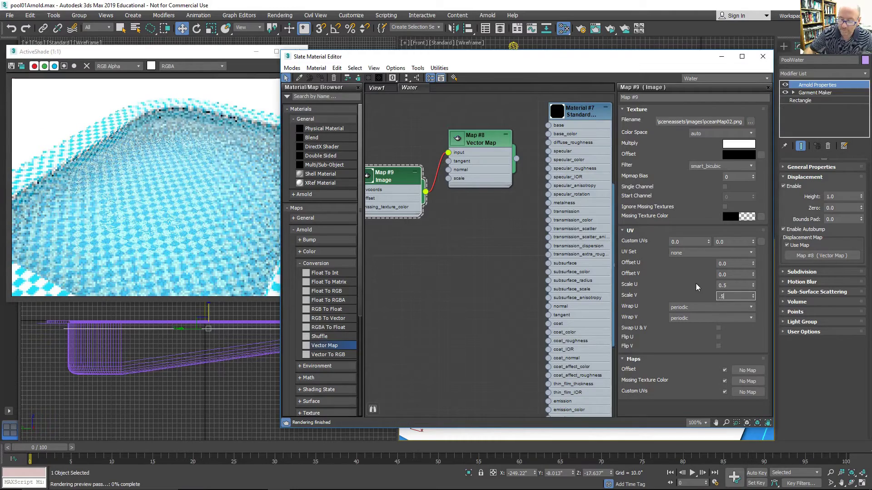
{"action": "type", "text": ".5"}
{"action": "key", "text": "Tab"}
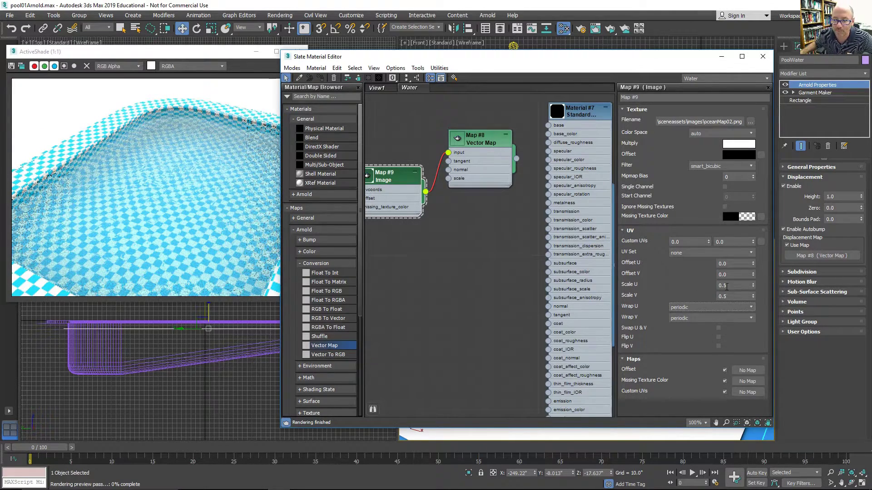